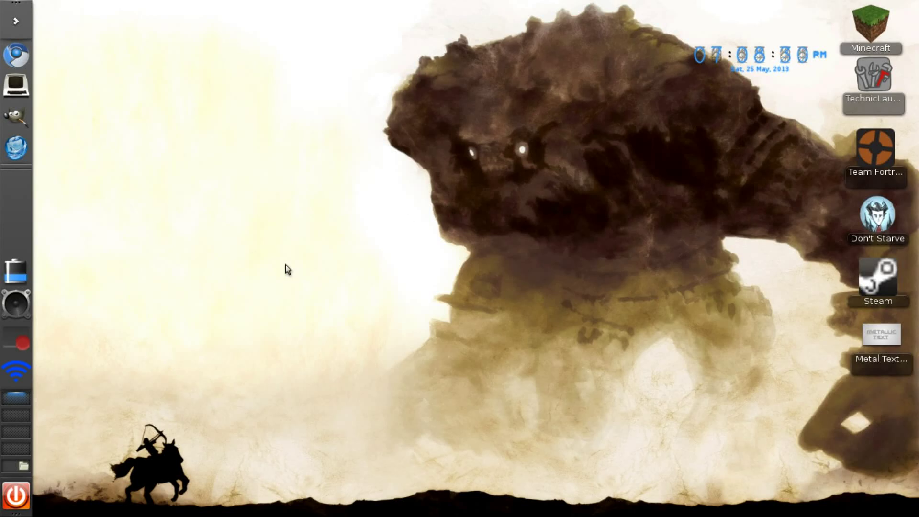
- Launch GIMP and create a new 640 × 400 px image
double_click(883, 338)
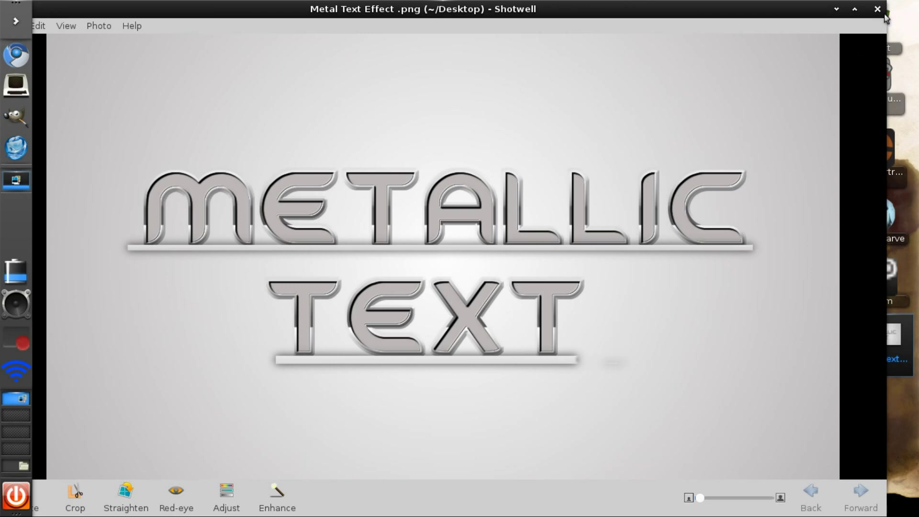
left_click(880, 12)
left_click(17, 118)
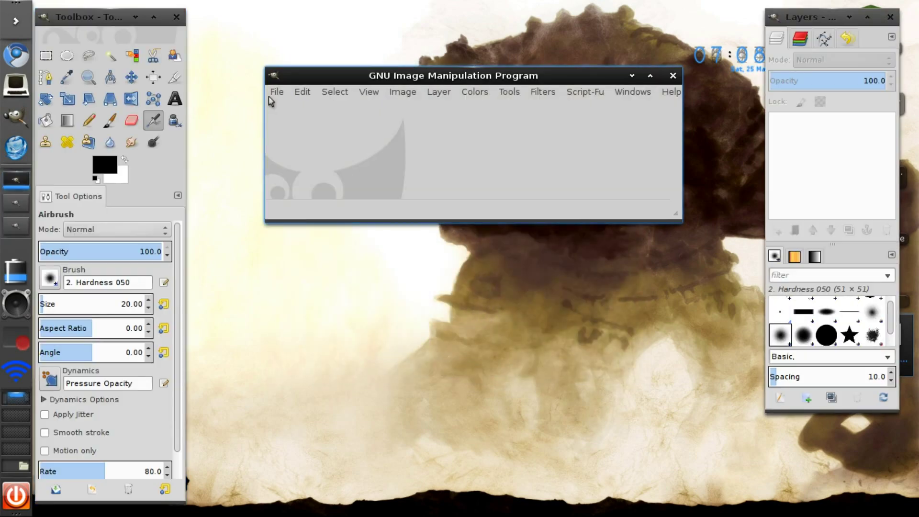
left_click(275, 97)
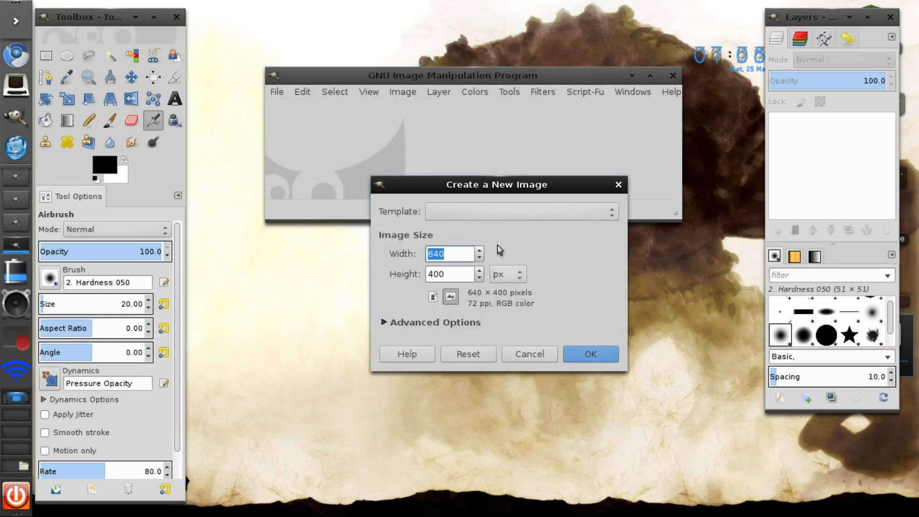
left_click(591, 353)
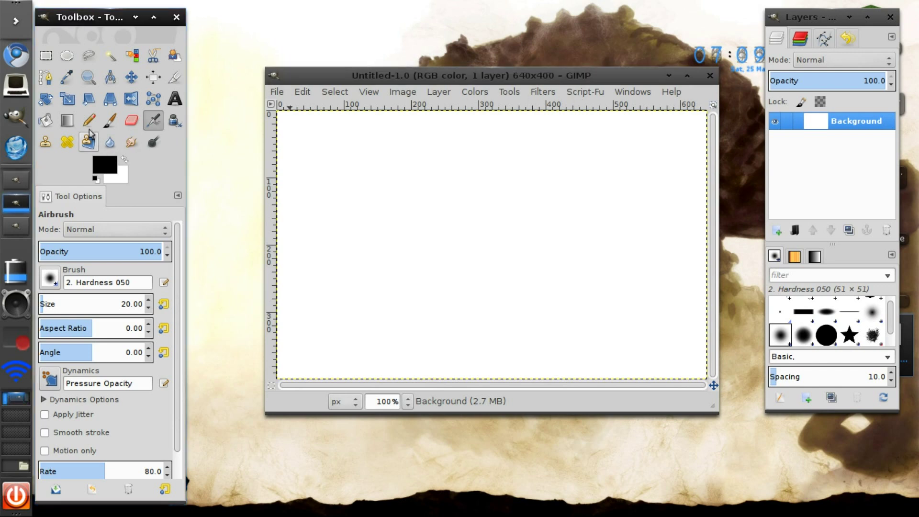
- Set up the Blend tool with a light grey background colour and Radial shape
left_click(67, 121)
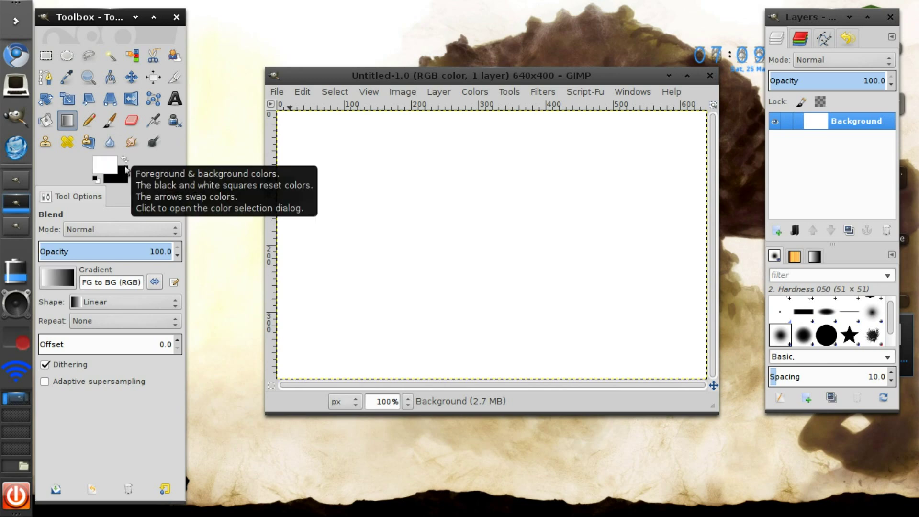
left_click(122, 176)
left_click(177, 234)
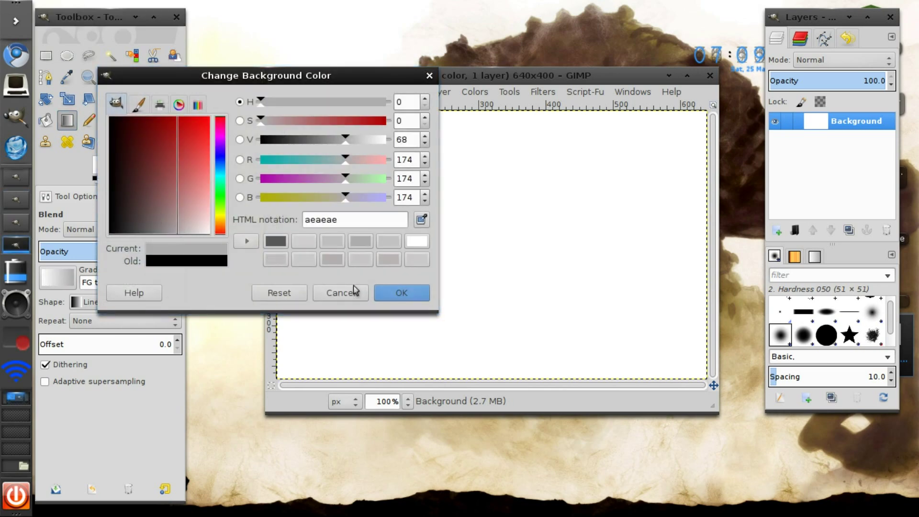
left_click(400, 294)
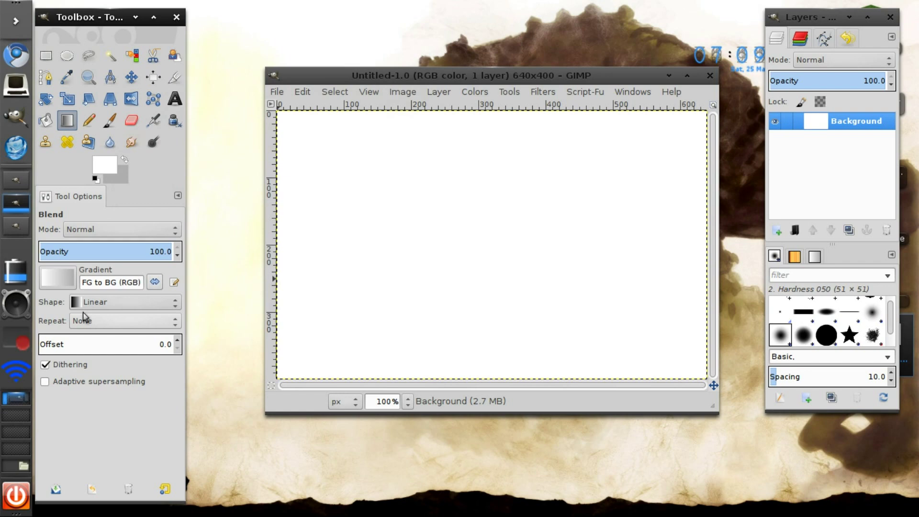
left_click(86, 303)
left_click(95, 337)
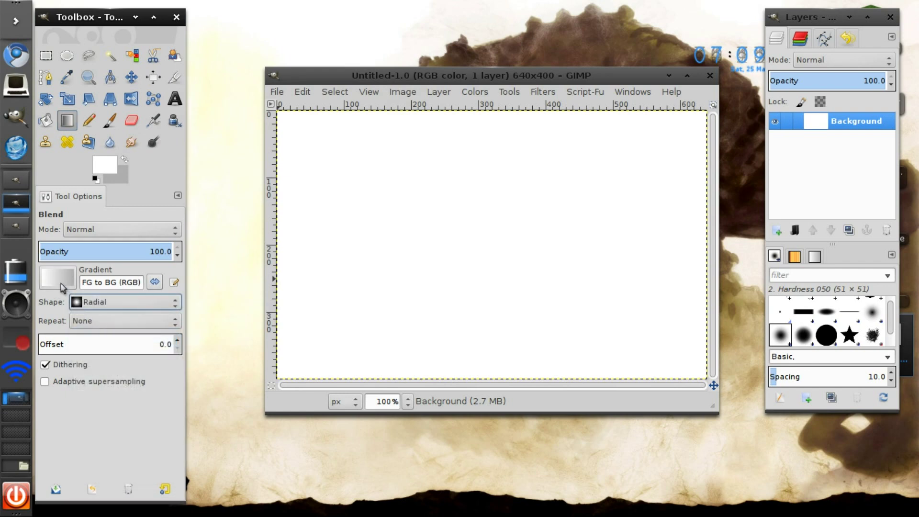
- Drag a radial gradient from the canvas centre to the bottom-left corner
mouse_move(486, 239)
left_mouse_down()
mouse_move(362, 309)
mouse_move(276, 380)
left_mouse_up()
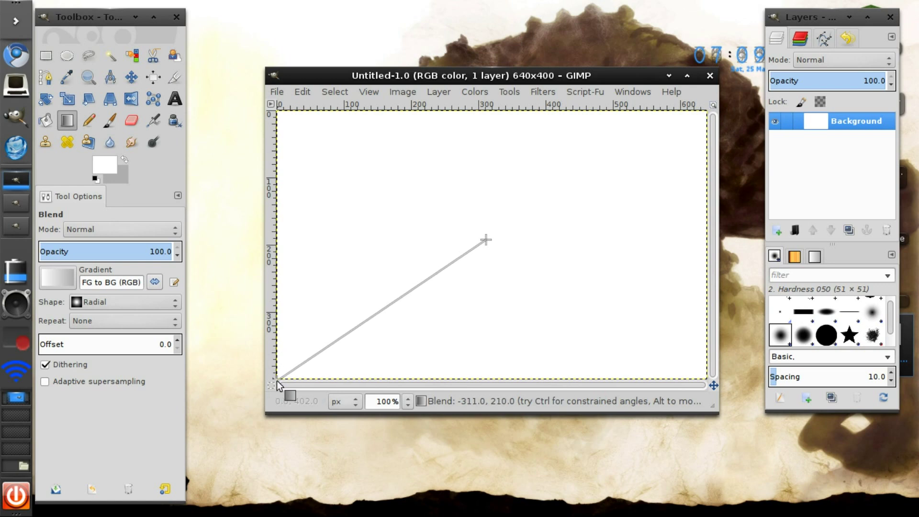
left_click_drag(277, 380, 273, 382)
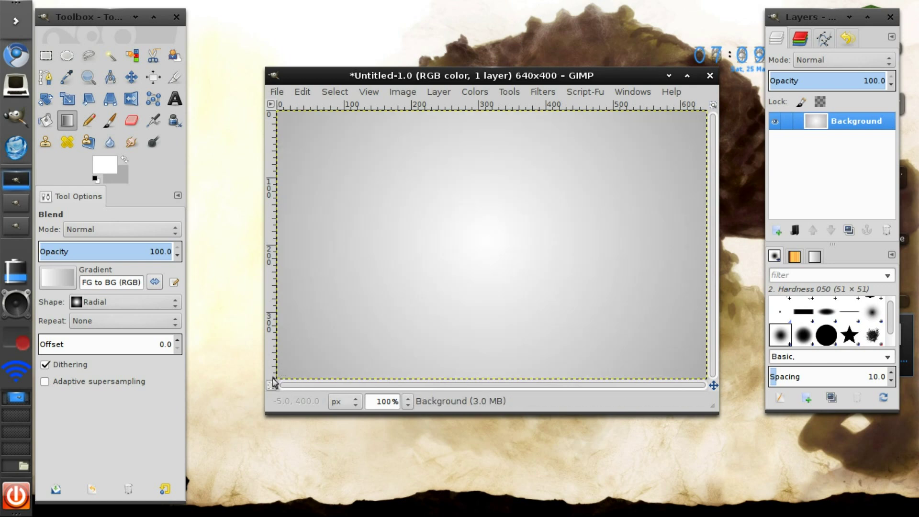
key("ctrl+z")
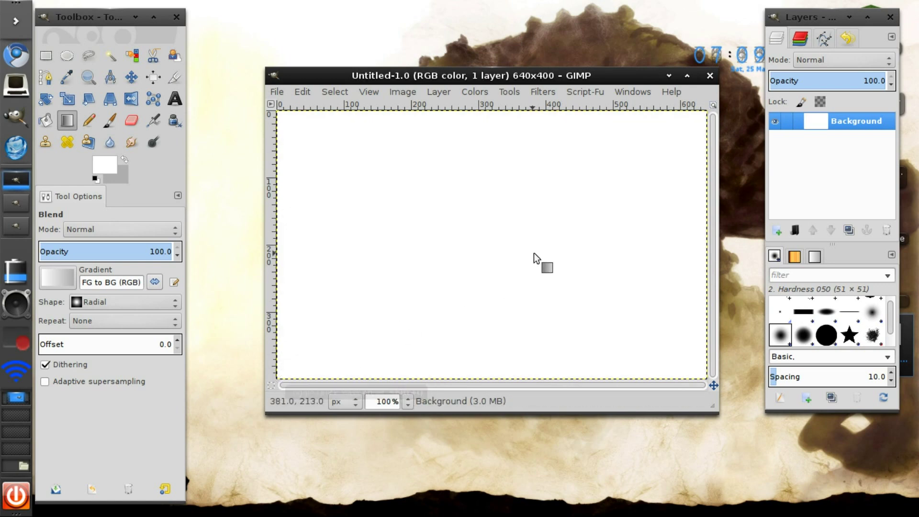
left_click_drag(488, 233, 277, 382)
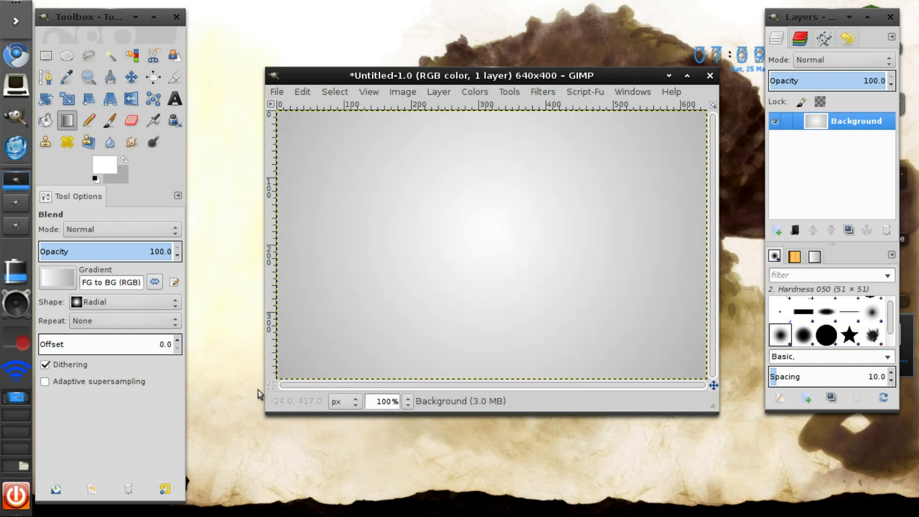
- Set the Text tool's foreground colour to grey a09e9e
left_click(174, 98)
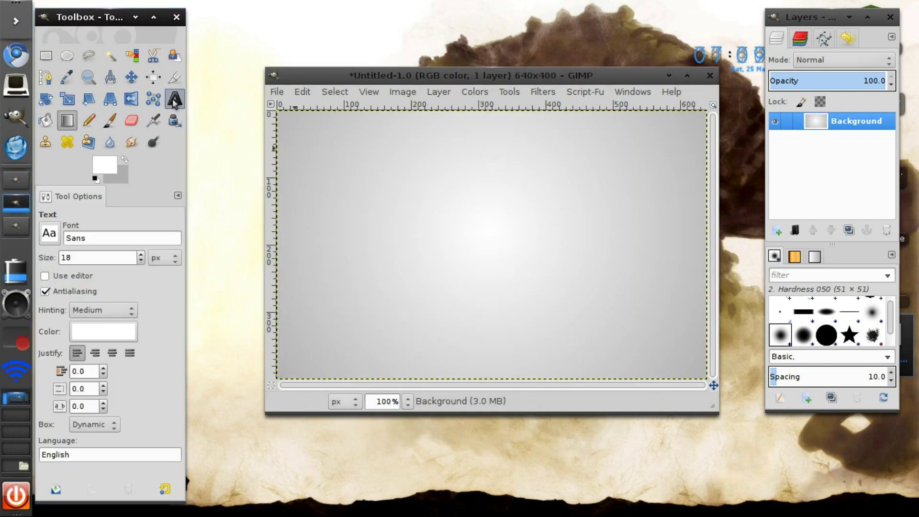
left_click(124, 159)
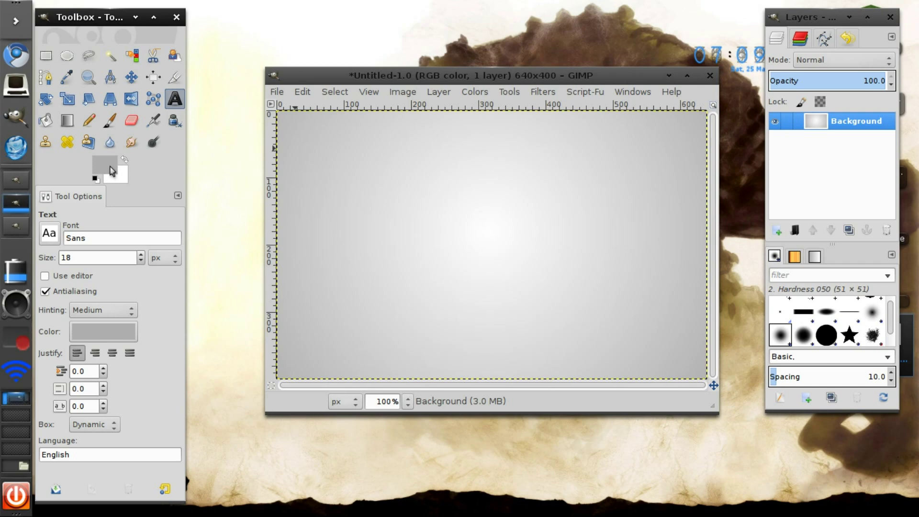
left_click_drag(154, 221, 163, 233)
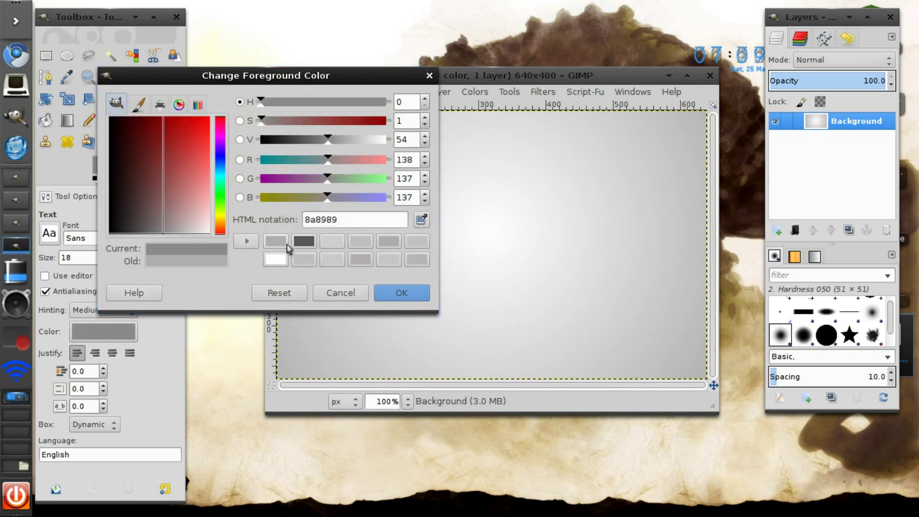
left_click(286, 245)
left_click(171, 232)
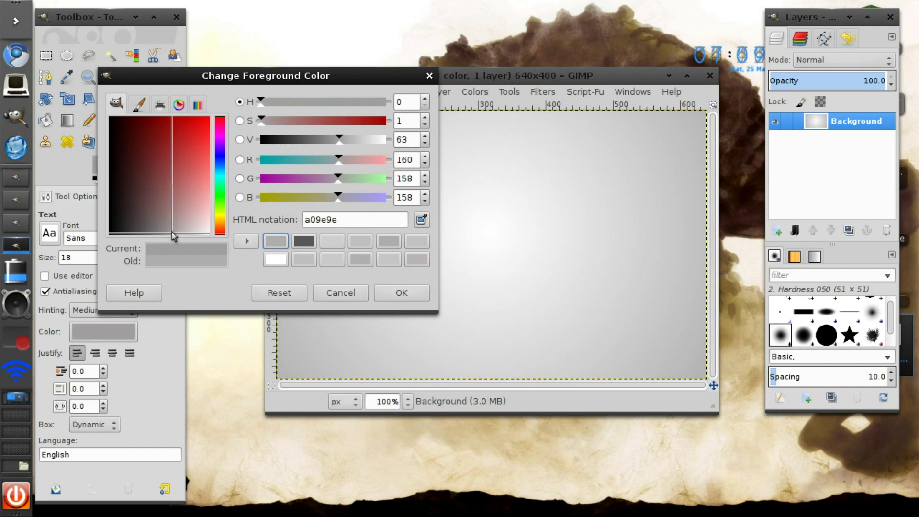
left_click(411, 291)
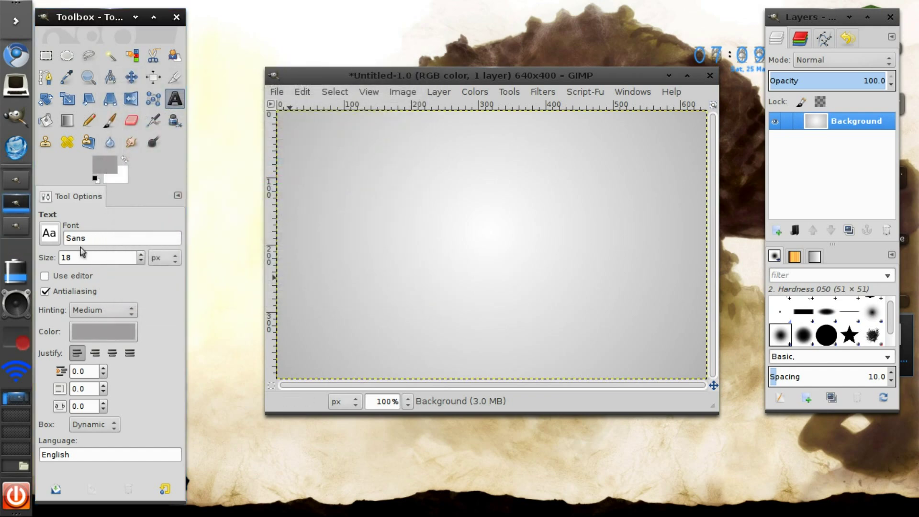
- Set the text font to FIFA Welcome at size 100
left_click(95, 239)
type("Fi")
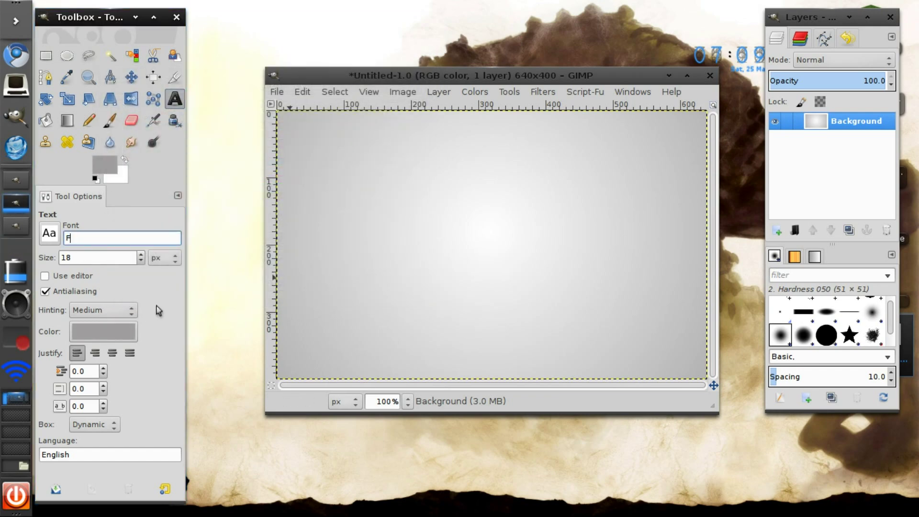
left_click(124, 292)
left_click(109, 257)
type("100")
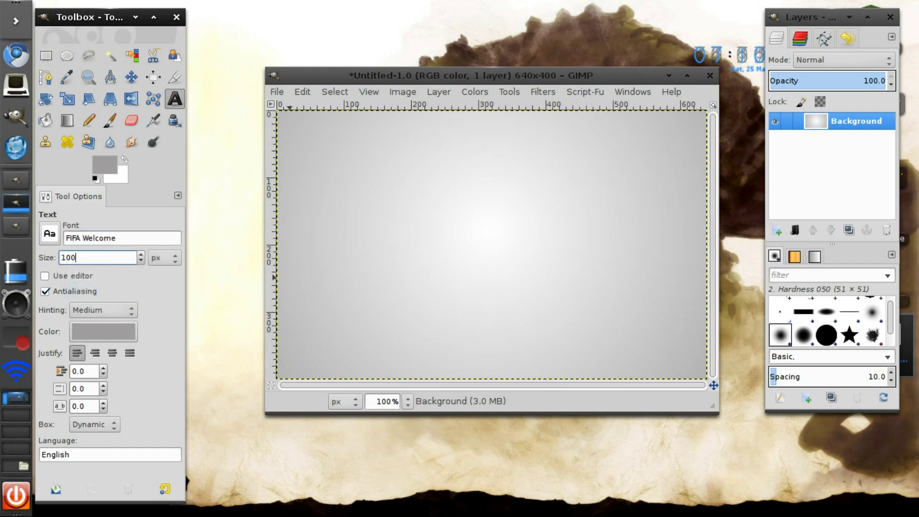
- Draw a text box for JORDAN across the upper canvas and enlarge the lettering
left_click_drag(319, 184, 688, 325)
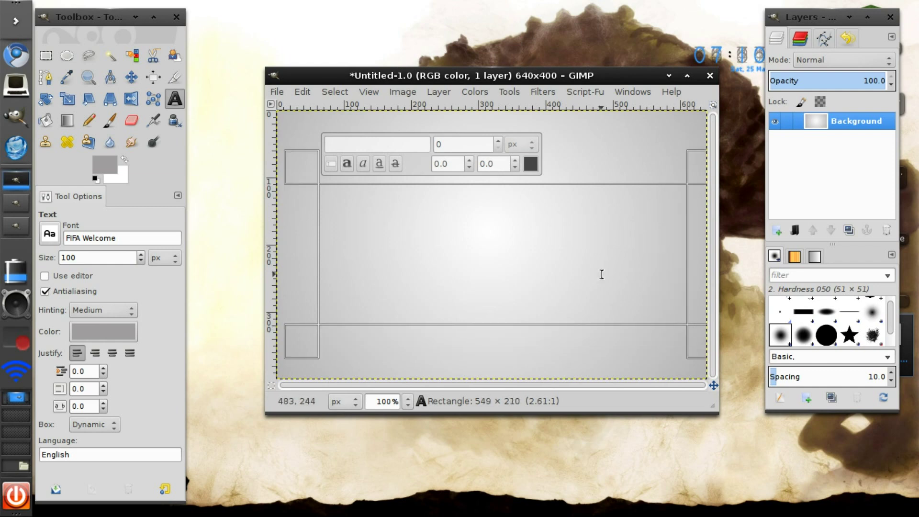
type("JORDAN")
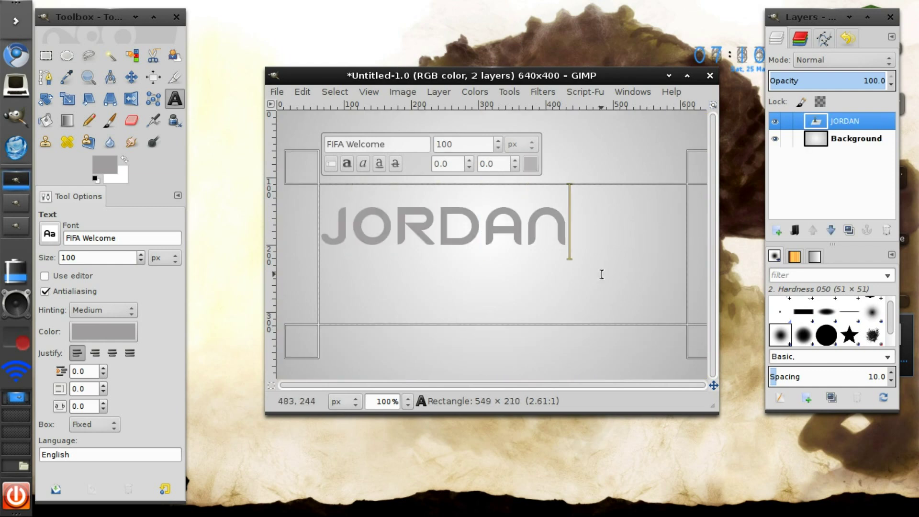
key("ctrl+a")
left_click(498, 140)
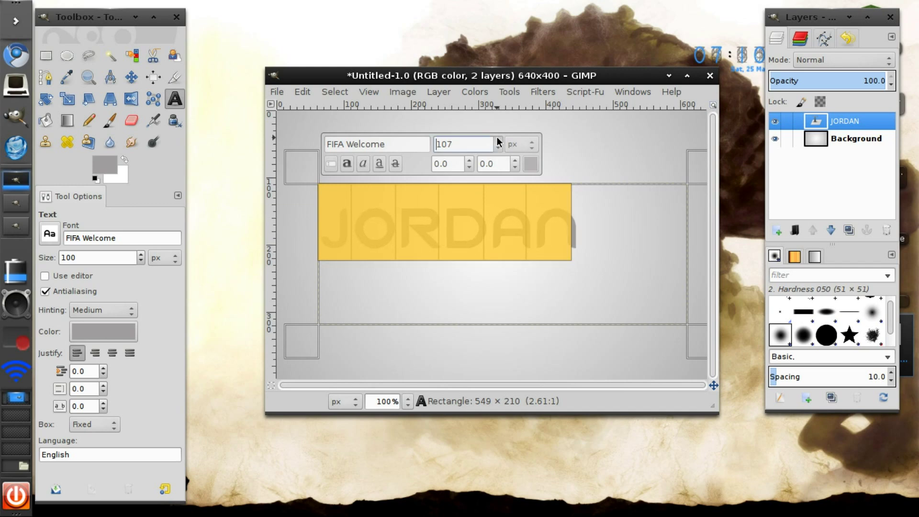
scroll(497, 141, "up", 3)
scroll(497, 141, "up", 8)
scroll(498, 142, "up", 5)
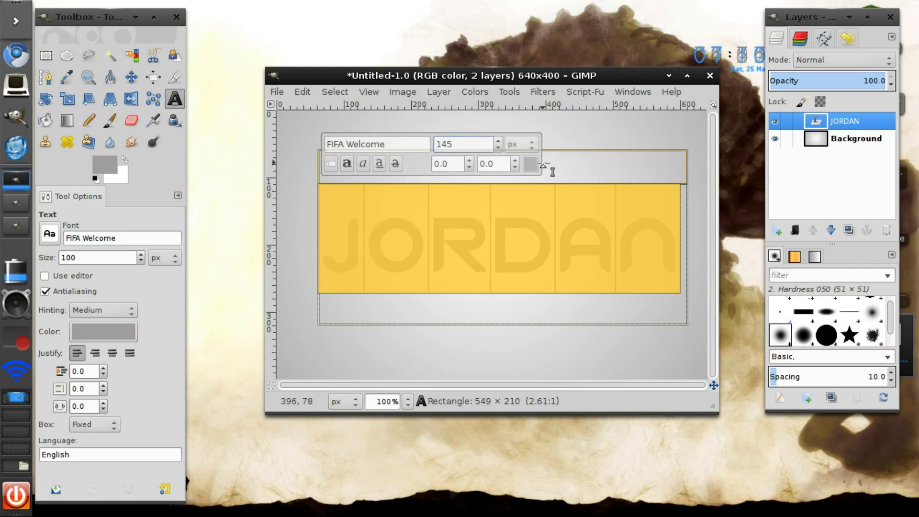
- Recolour the JORDAN text to light grey c8c6c6 and shrink its box to fit
left_click(528, 160)
left_click_drag(393, 288, 385, 307)
left_click(599, 358)
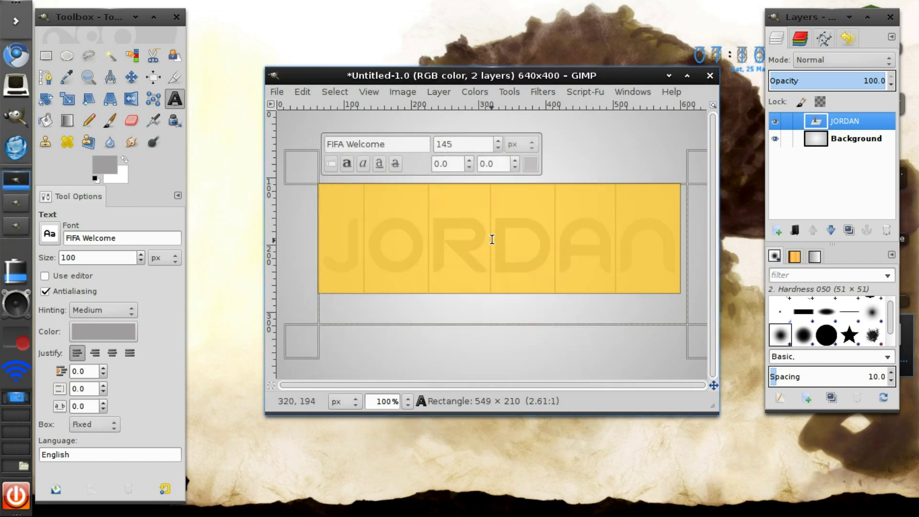
key("ctrl+a")
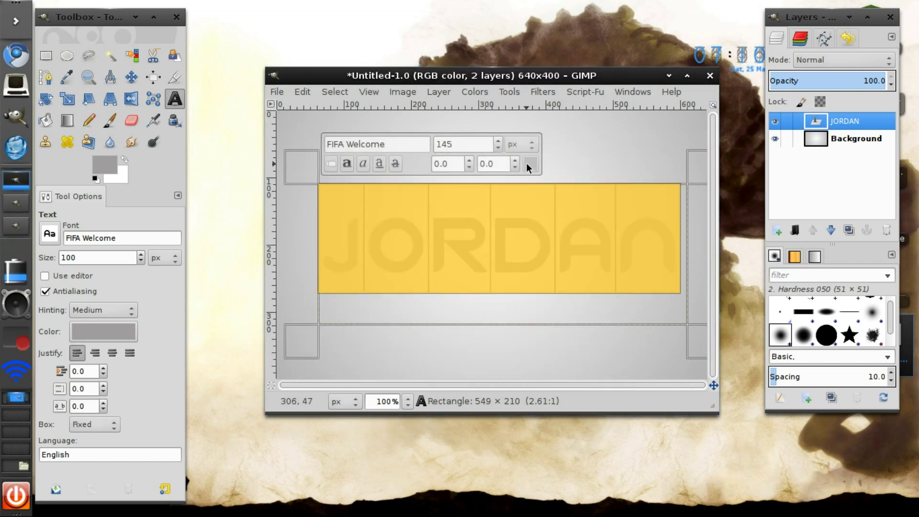
left_click(529, 163)
left_click(394, 300)
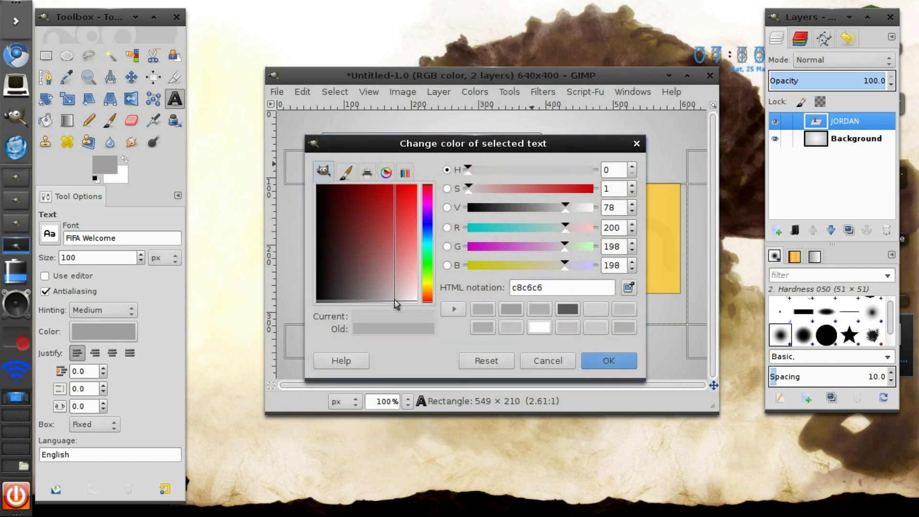
left_click(603, 360)
left_click(524, 247)
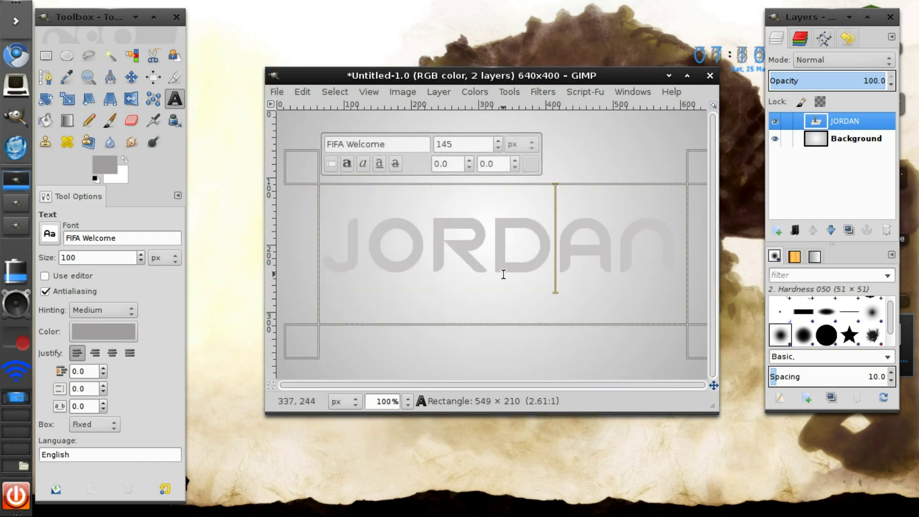
left_click_drag(689, 327, 703, 315)
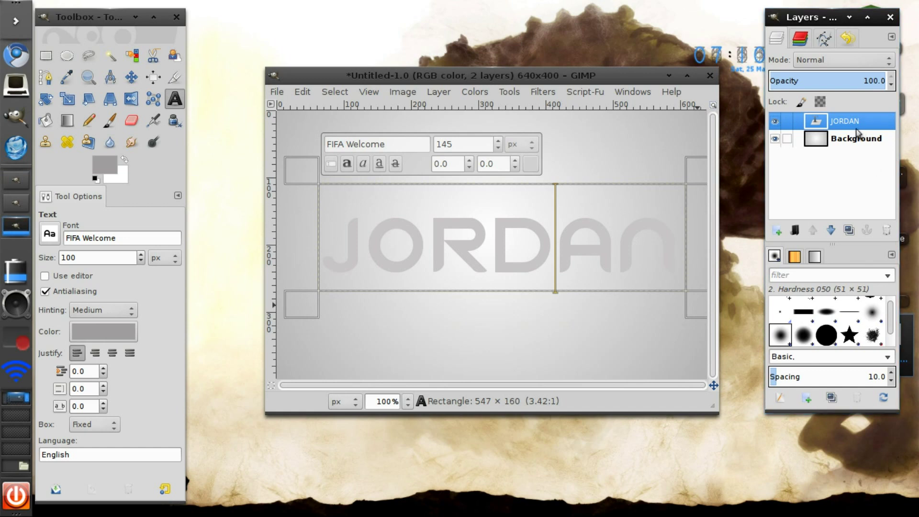
- Duplicate the JORDAN layer and use Alpha to Selection on the original layer
left_click(848, 230)
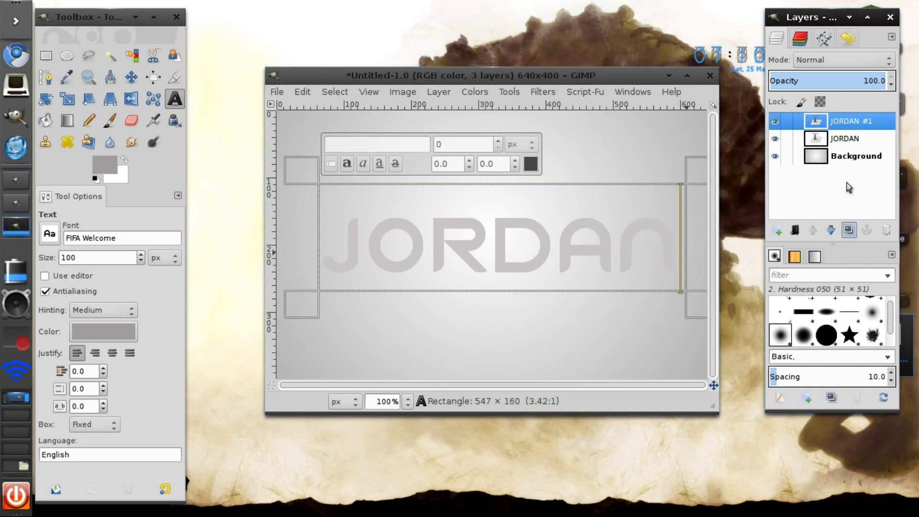
left_click(845, 139)
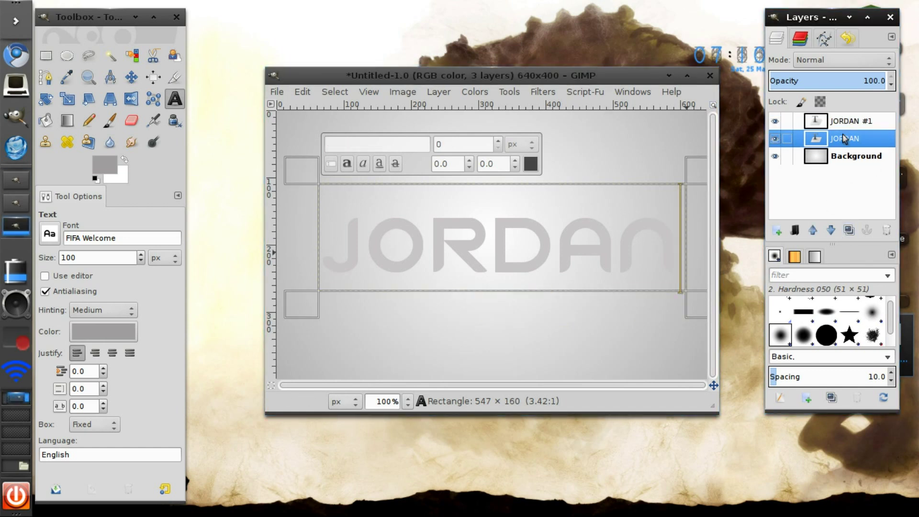
right_click(844, 138)
left_click(761, 411)
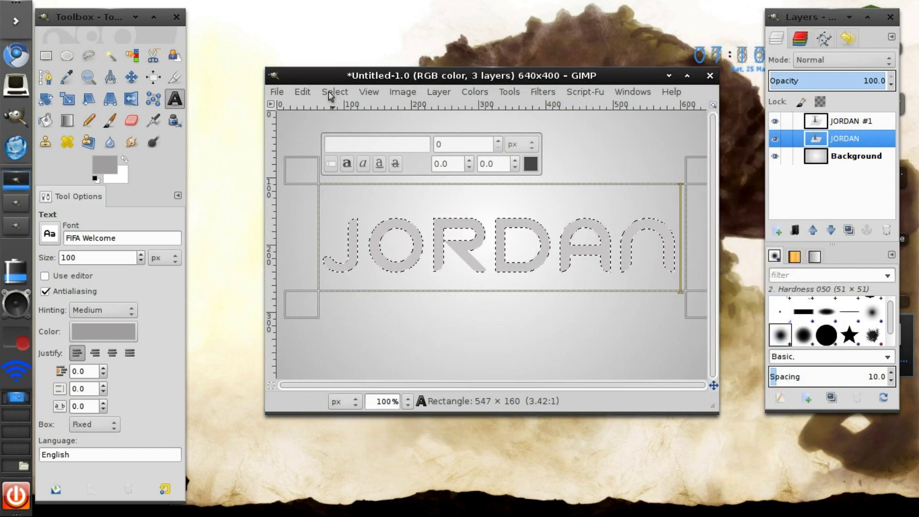
- Grow the letter selection by 3 pixels
left_click(333, 91)
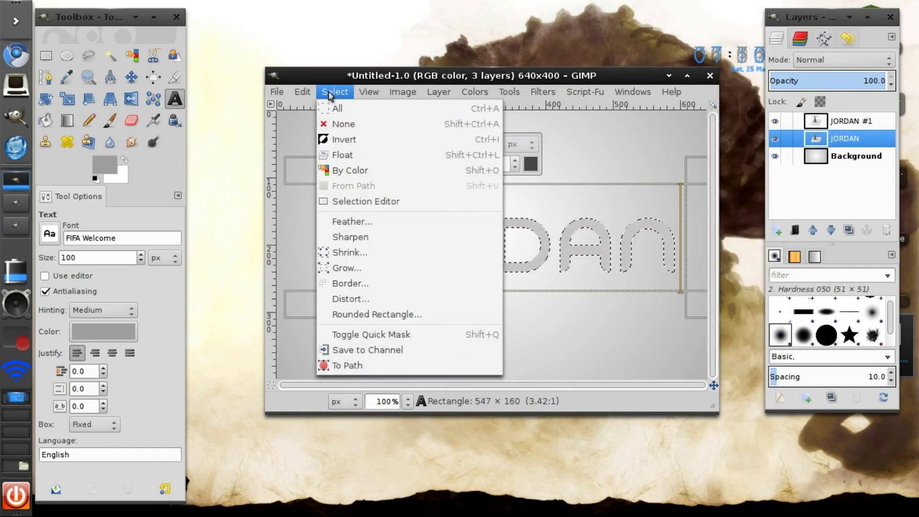
left_click(355, 268)
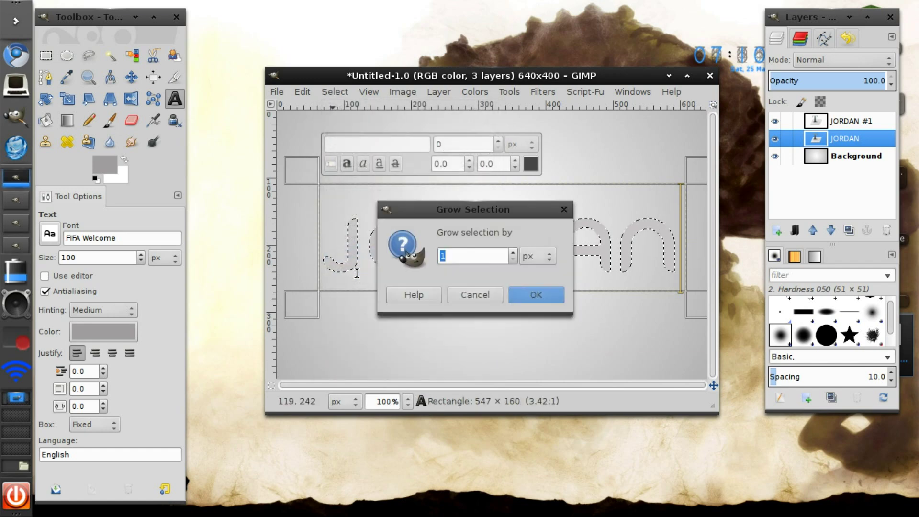
left_click(535, 295)
- Set the foreground colour to 575757 and fill the selection with it
left_click(100, 161)
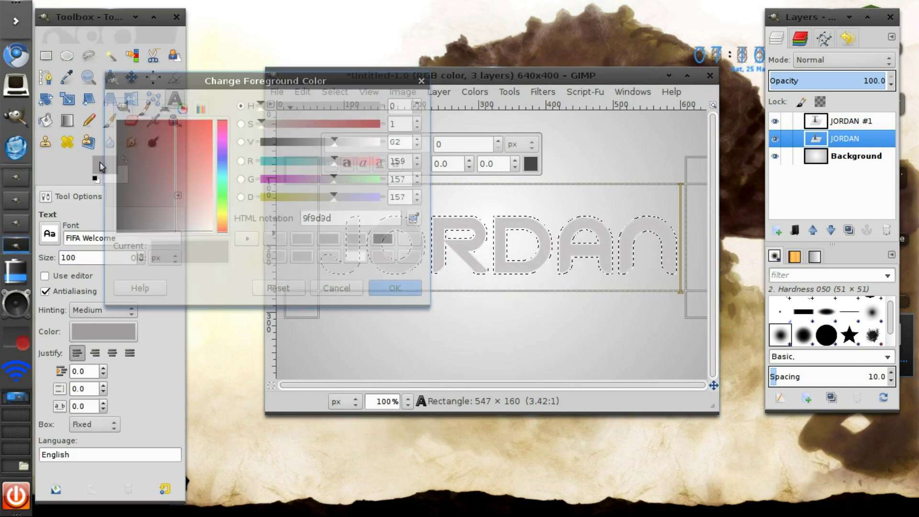
left_click_drag(172, 222, 150, 232)
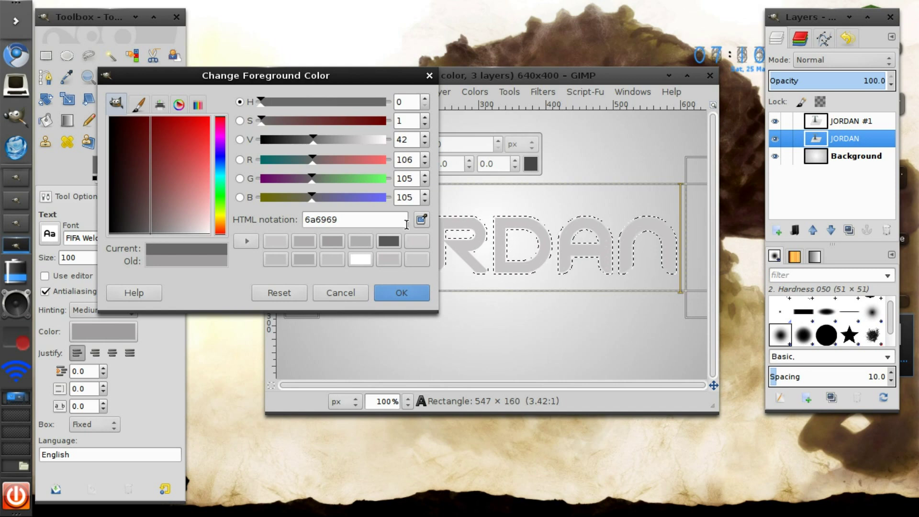
left_click(396, 242)
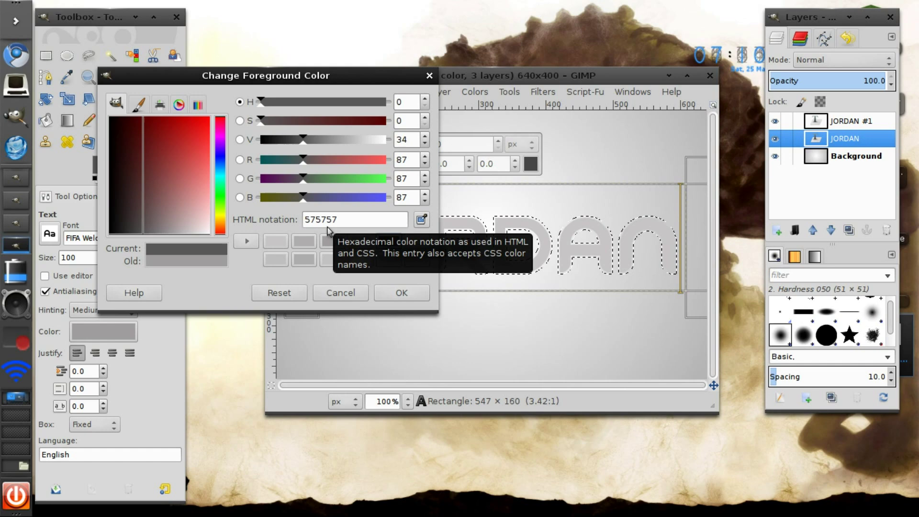
left_click(401, 292)
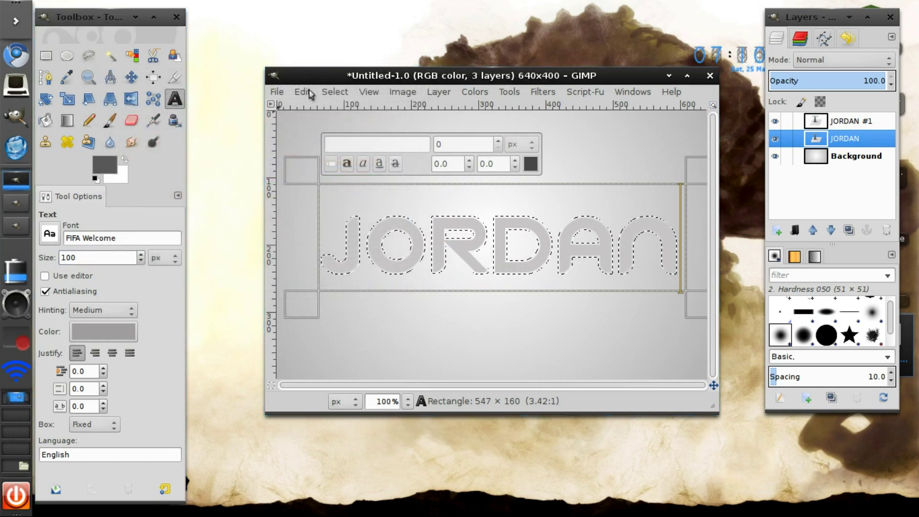
left_click(302, 92)
left_click(324, 302)
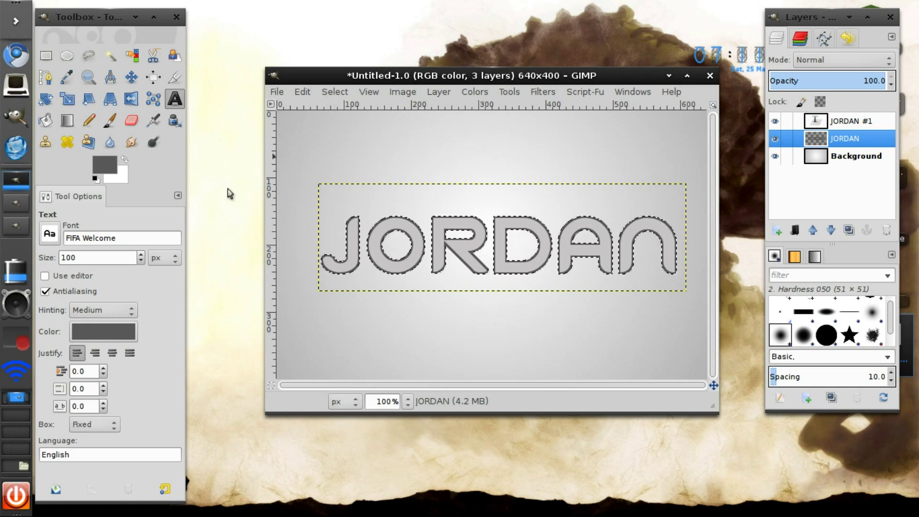
- Intersect the letter selection with a rectangle over the top half of JORDAN
left_click(48, 56)
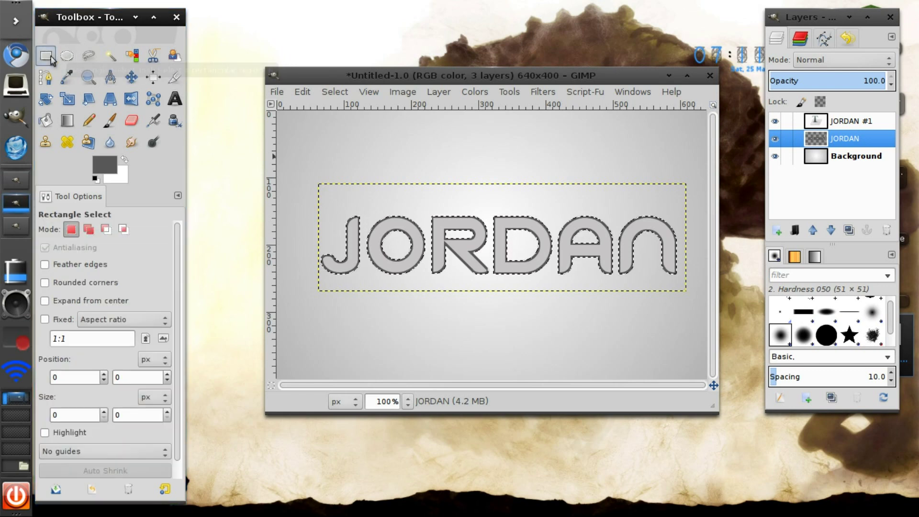
left_click(123, 230)
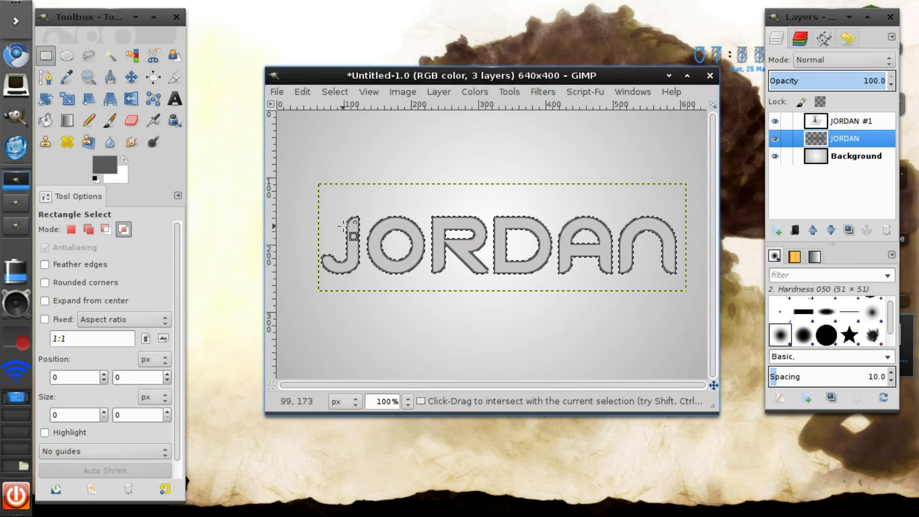
left_click_drag(328, 210, 685, 238)
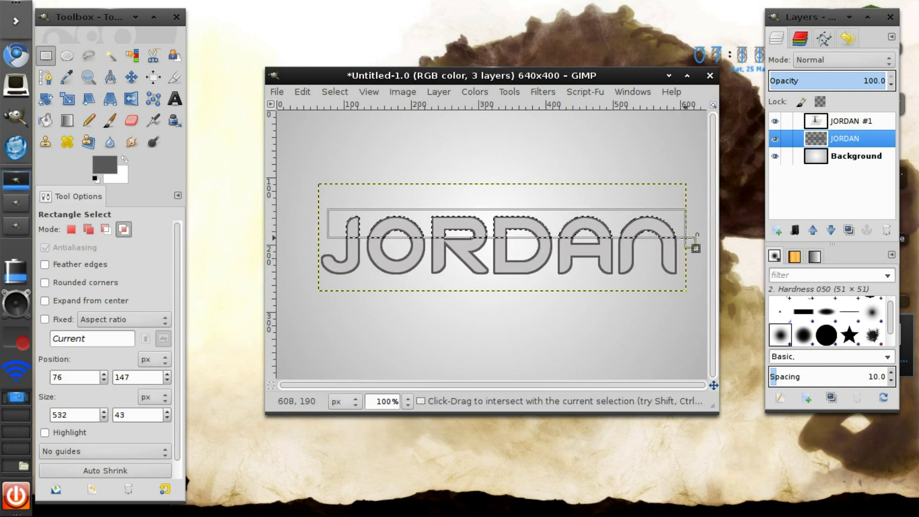
left_click(553, 221)
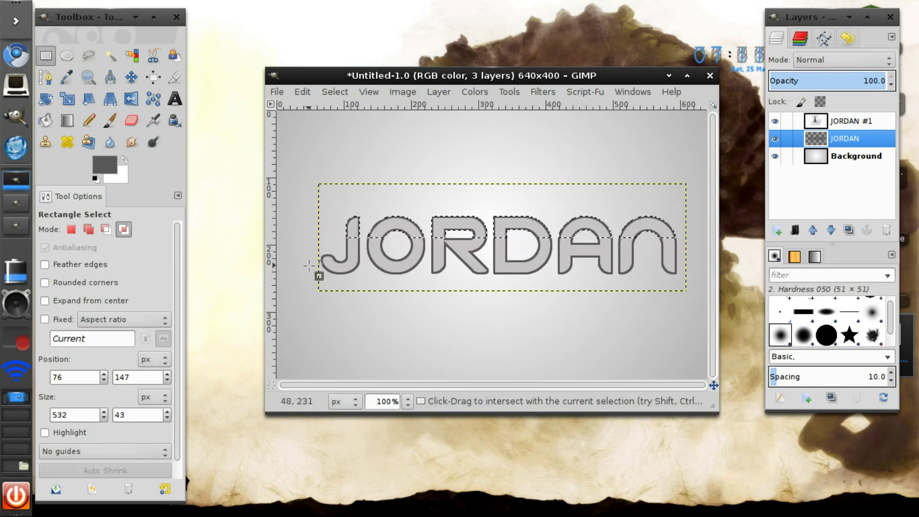
- Drag a white FG-to-Transparent linear gradient upward over the selected letter tops
left_click(69, 122)
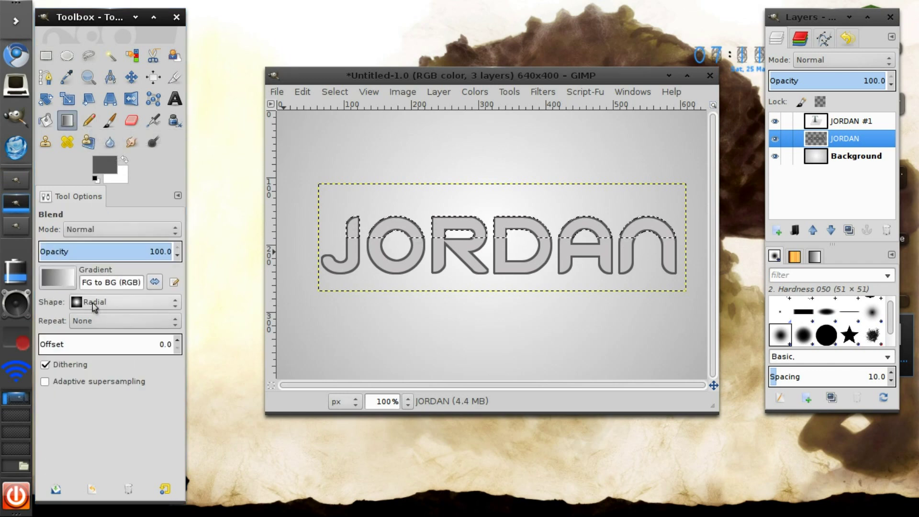
left_click(124, 162)
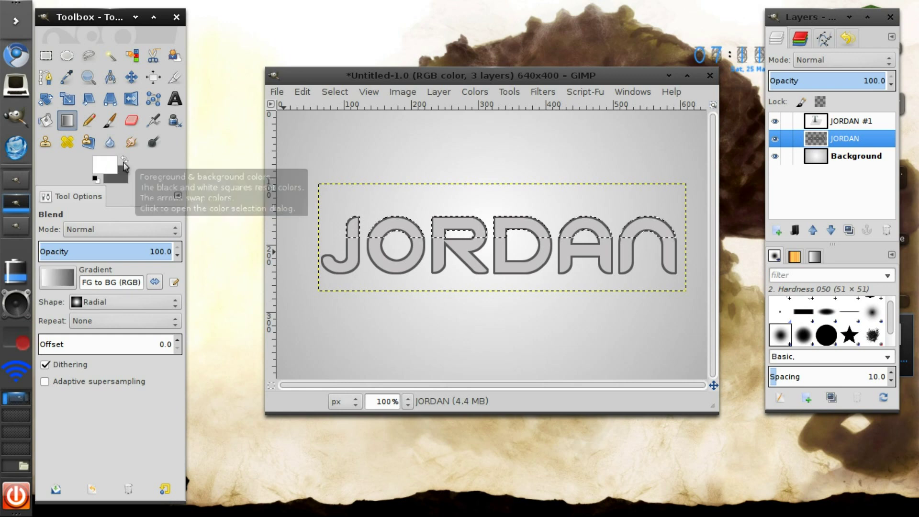
left_click(68, 282)
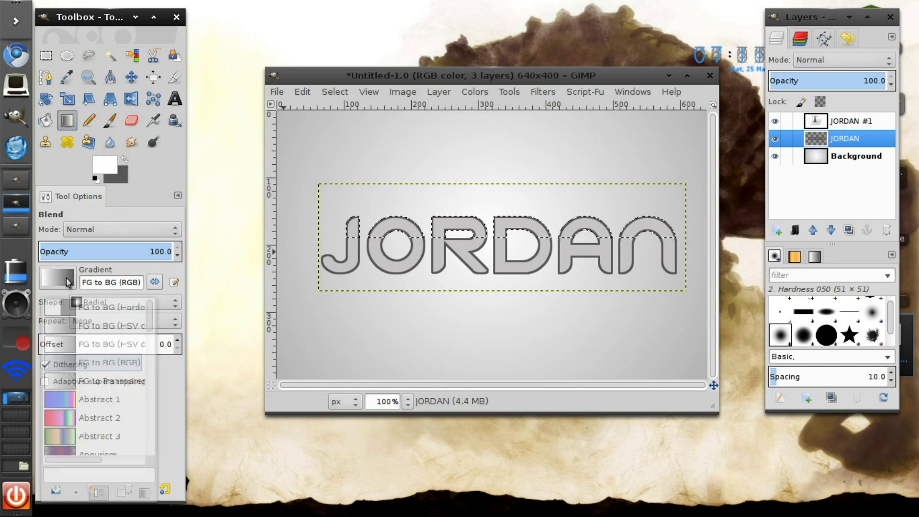
left_click(71, 380)
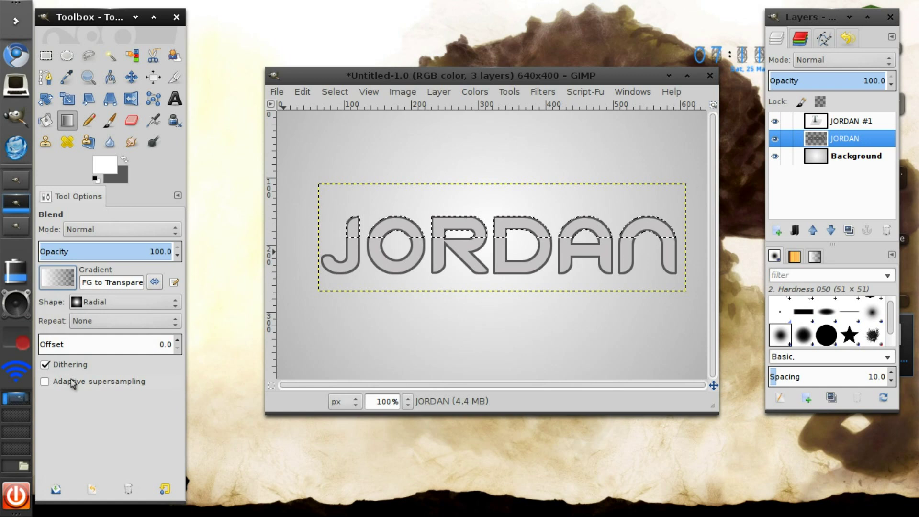
left_click(83, 303)
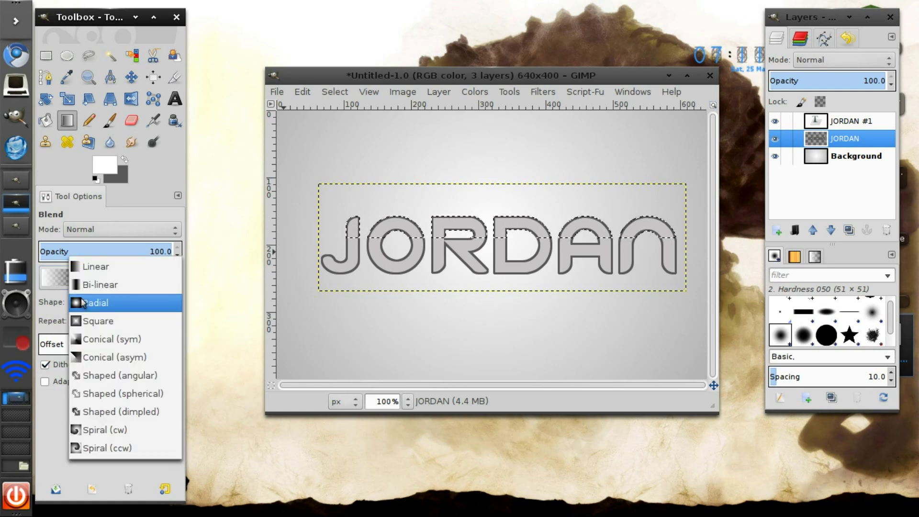
left_click(86, 269)
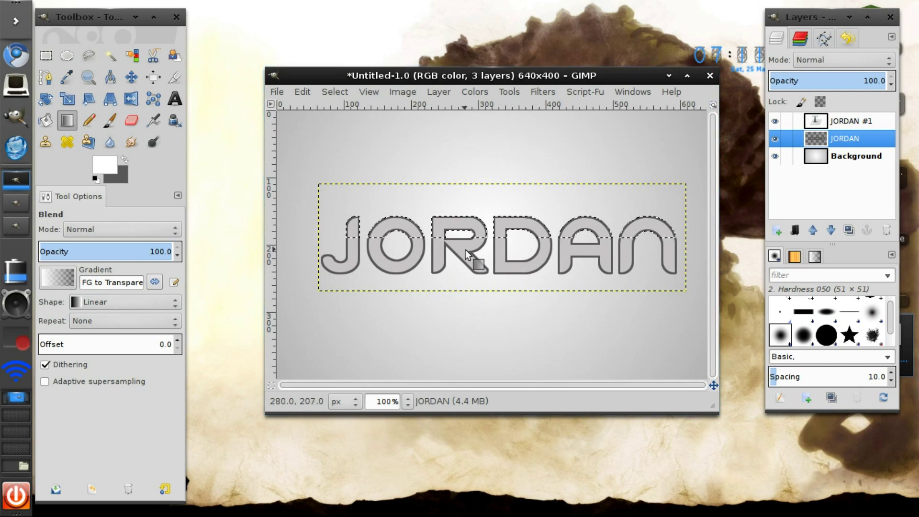
left_click_drag(465, 249, 462, 186)
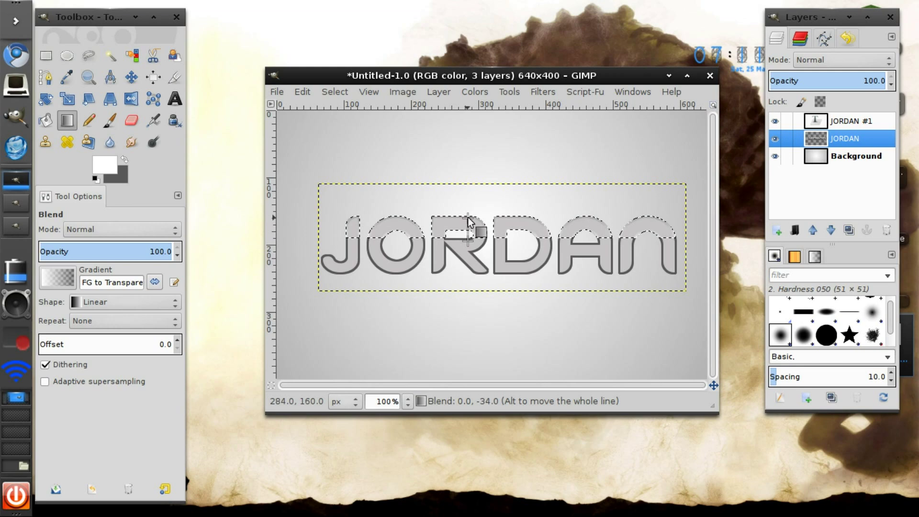
left_click_drag(467, 250, 466, 204)
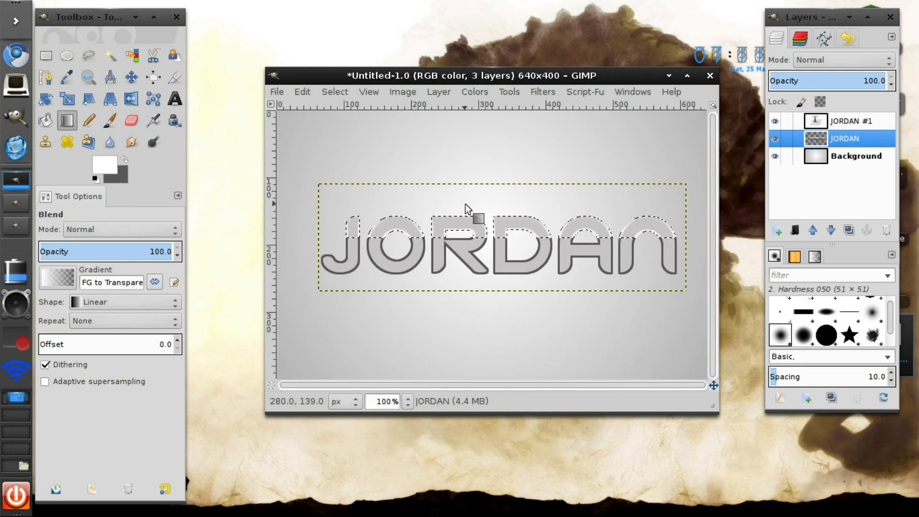
- Reselect the JORDAN letters and intersect them with a rectangle over their lower half
left_click(334, 92)
left_click(348, 122)
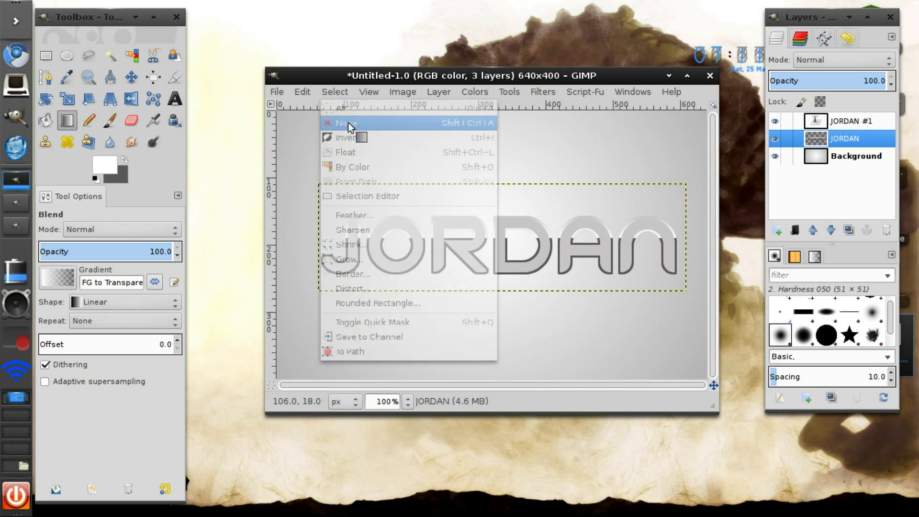
right_click(859, 130)
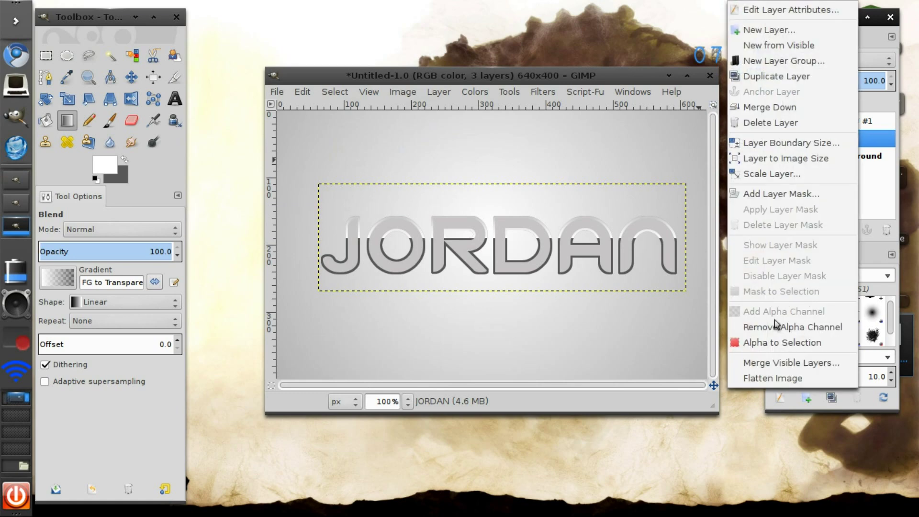
left_click(761, 343)
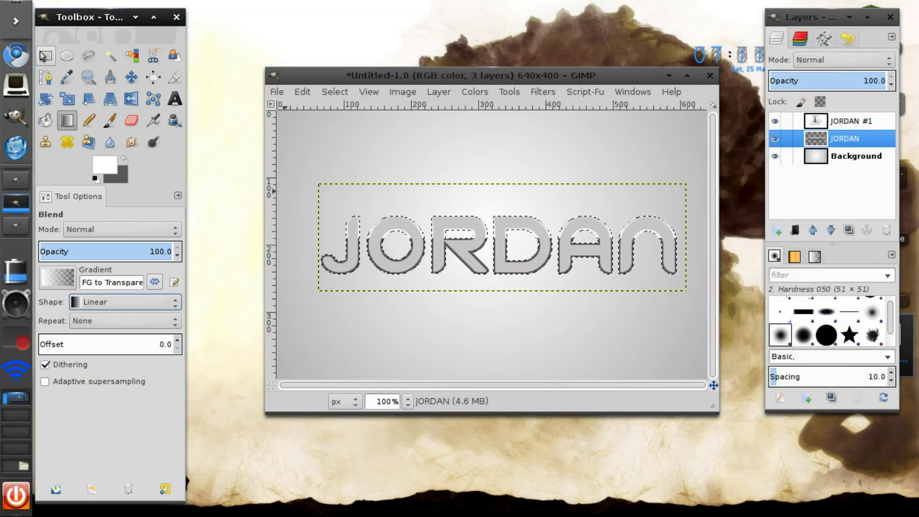
key("r")
mouse_move(325, 252)
left_mouse_down()
mouse_move(474, 277)
mouse_move(685, 290)
left_mouse_up()
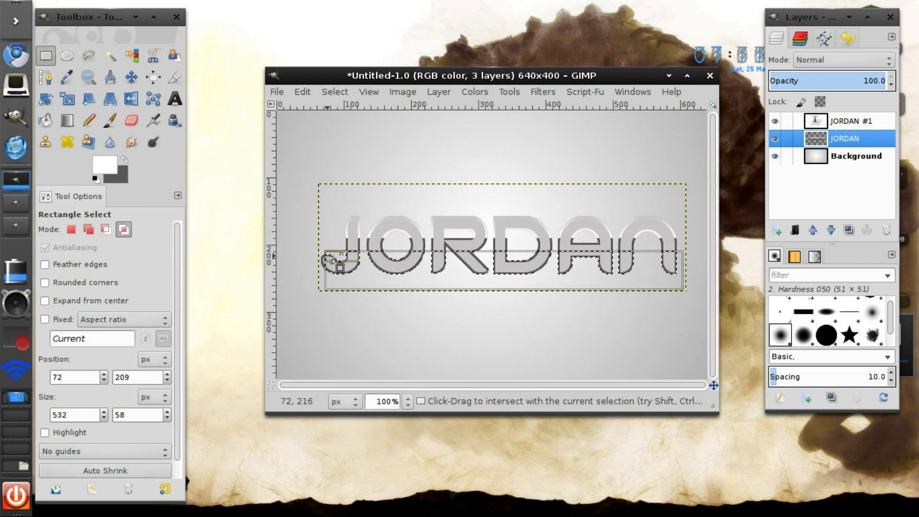
left_click_drag(328, 258, 318, 258)
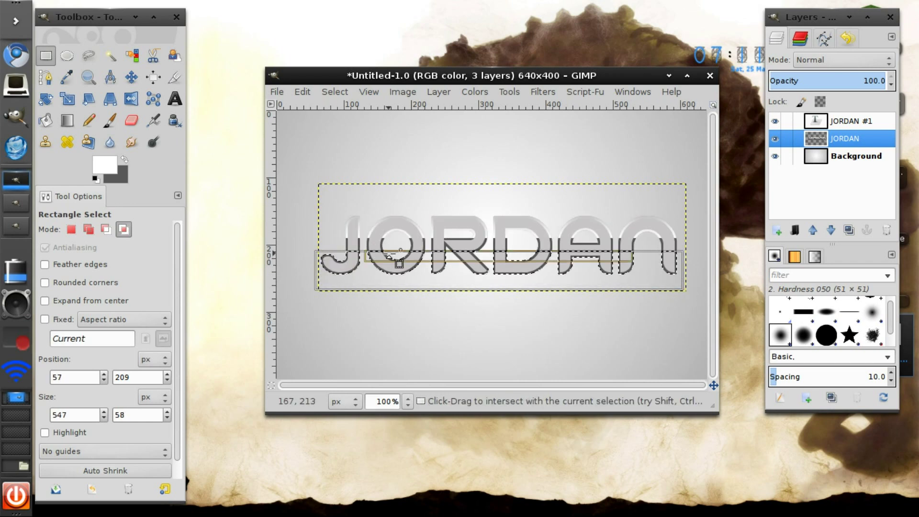
left_click_drag(397, 252, 397, 255)
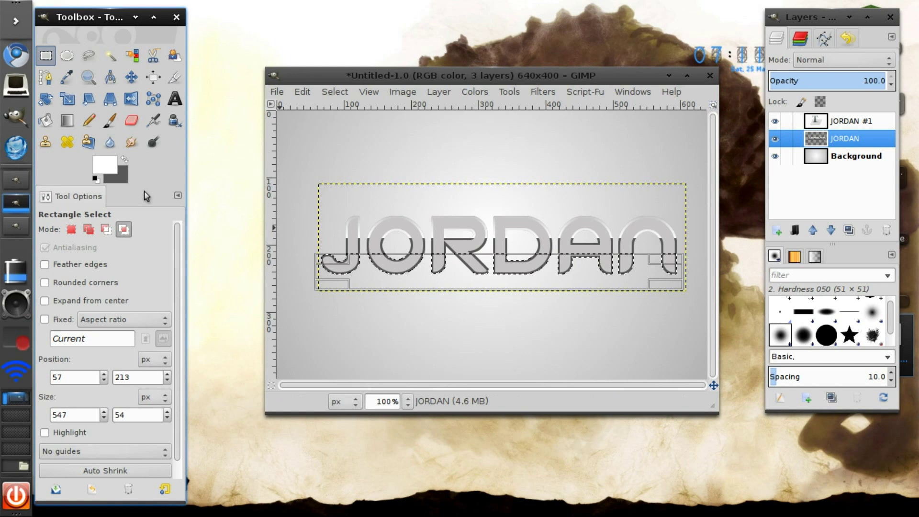
left_click(435, 283)
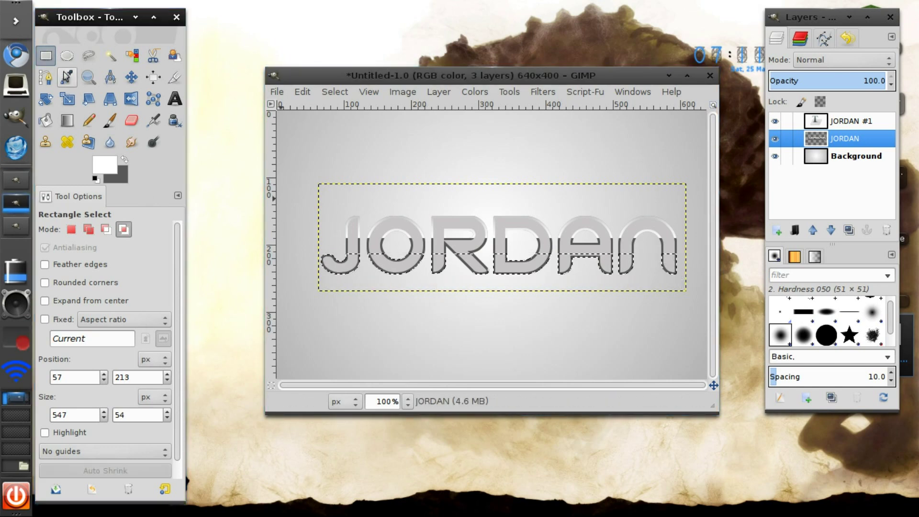
- Apply an FG-to-Transparent gradient over the lower letters, then clear the selection
left_click(67, 120)
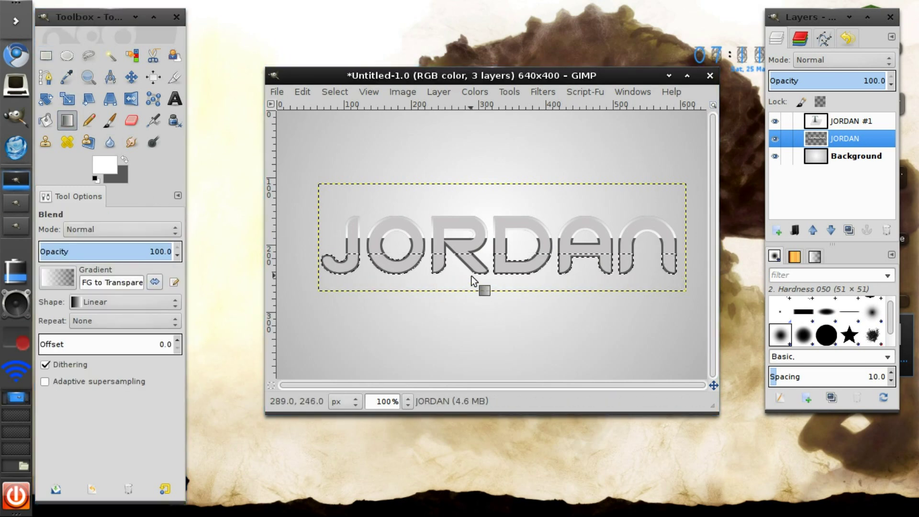
left_click_drag(471, 275, 472, 245)
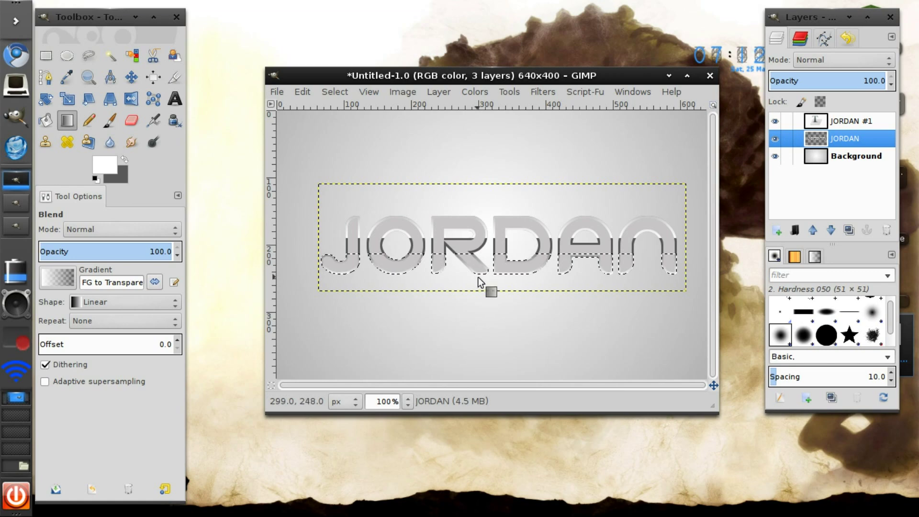
left_click_drag(478, 278, 476, 254)
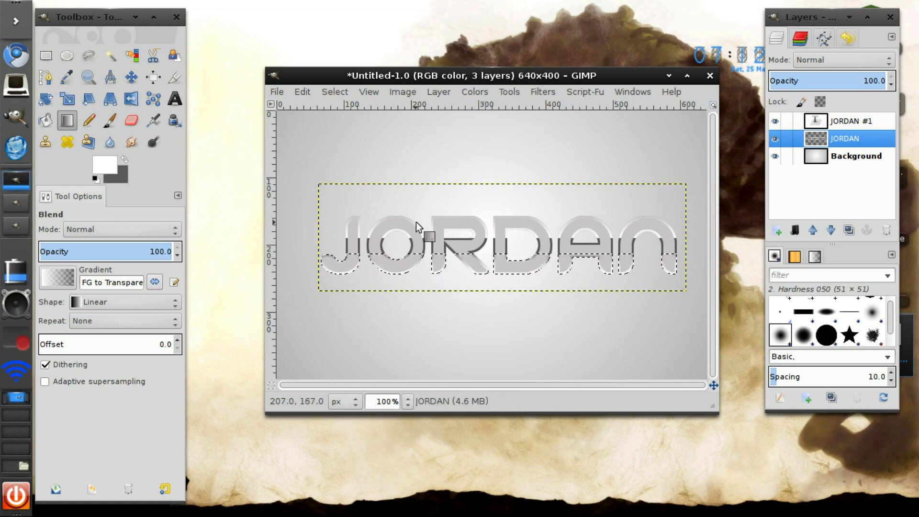
left_click(335, 91)
left_click(347, 125)
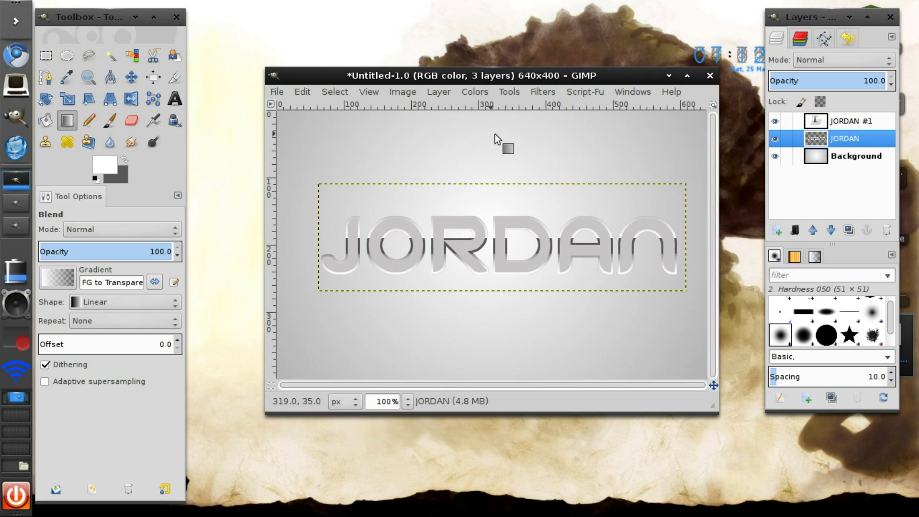
- Start Bevel and Emboss with the Inner Bevel style and Soften set to 1
left_click(584, 91)
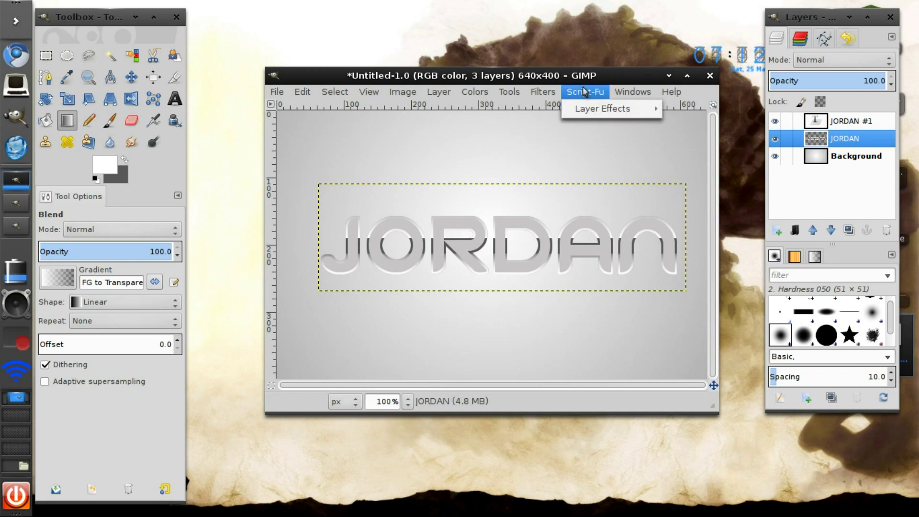
mouse_move(603, 109)
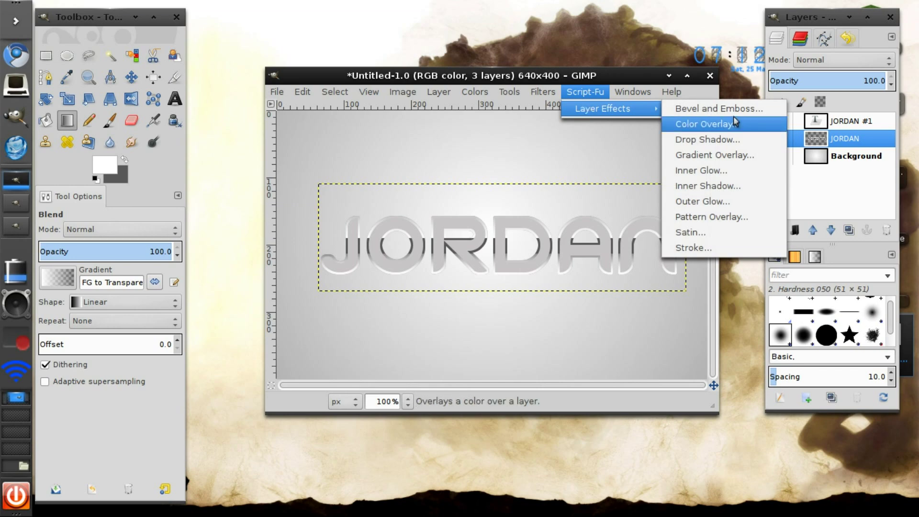
left_click(732, 111)
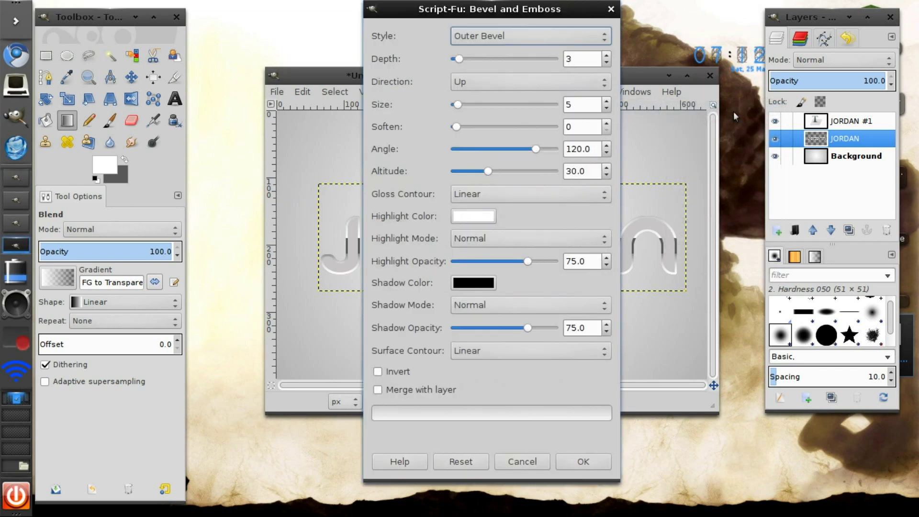
left_click(529, 35)
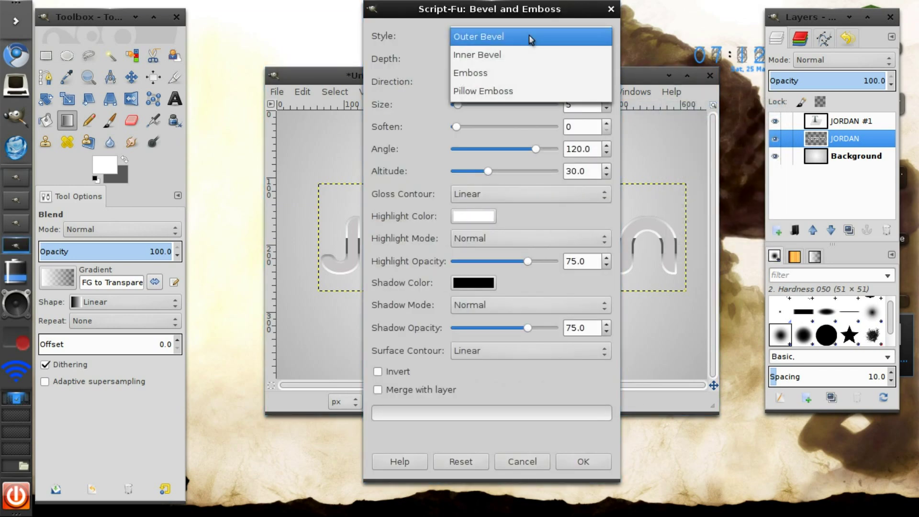
left_click(526, 50)
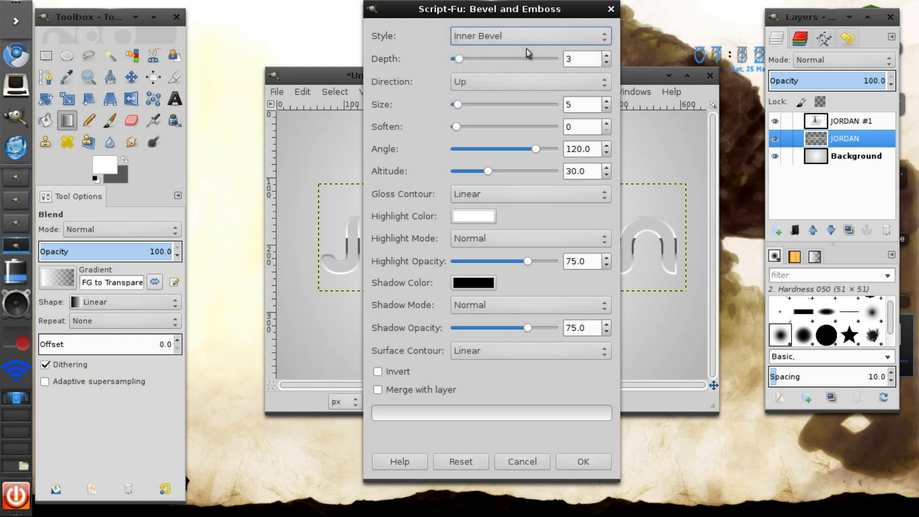
left_click(605, 123)
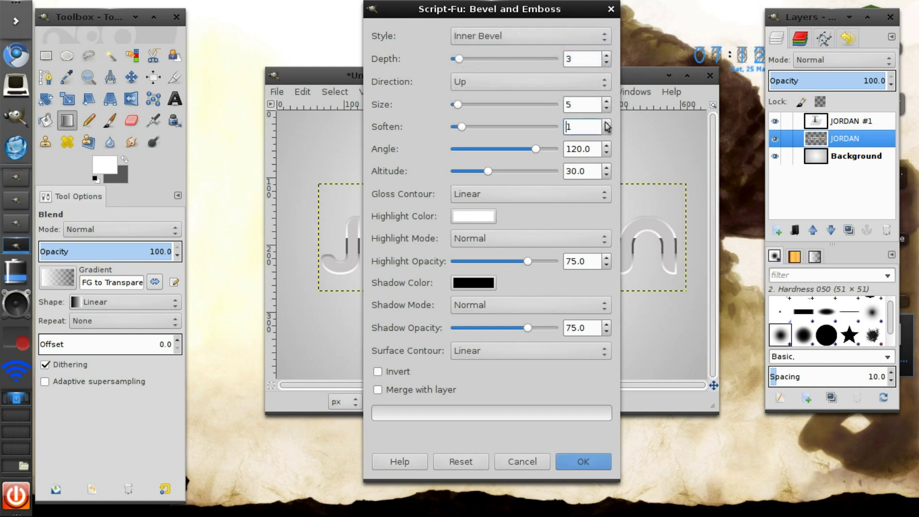
- Set the bevel highlight to d5d5d5 and shadow to 575757, then apply it
left_click(477, 219)
mouse_move(389, 288)
left_mouse_down()
mouse_move(389, 299)
mouse_move(402, 301)
left_mouse_up()
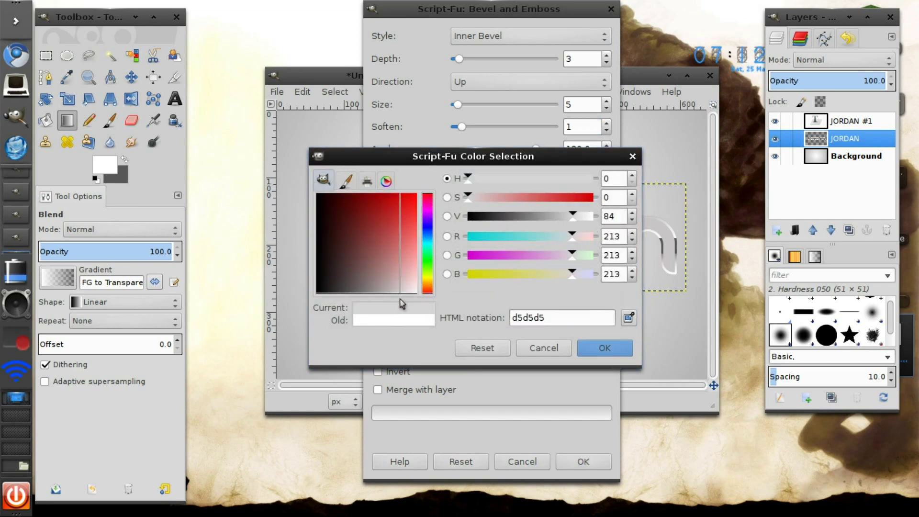
left_click(598, 352)
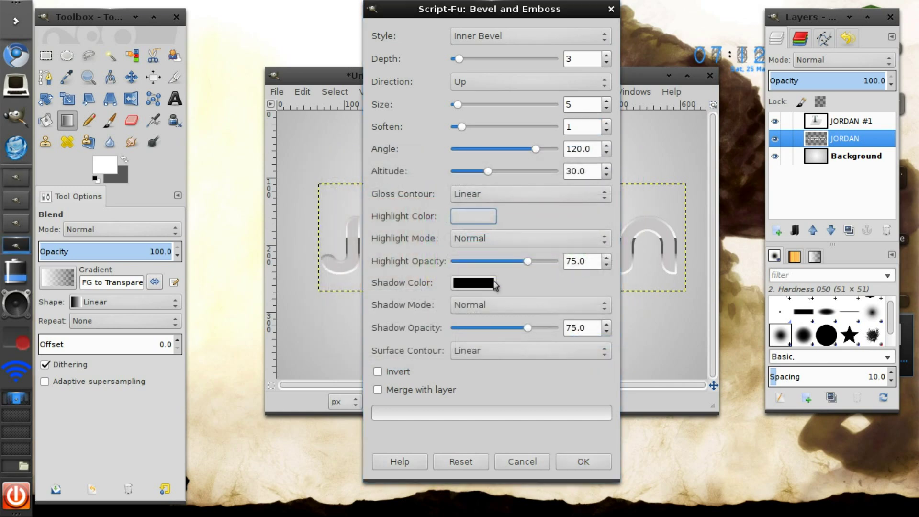
left_click(473, 282)
left_click(524, 316)
type("5")
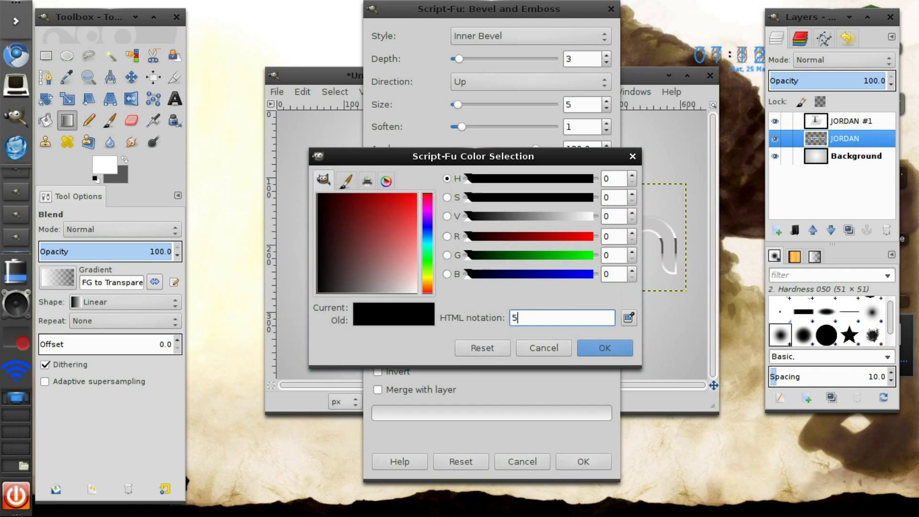
type("75757")
key("Return")
left_click(605, 348)
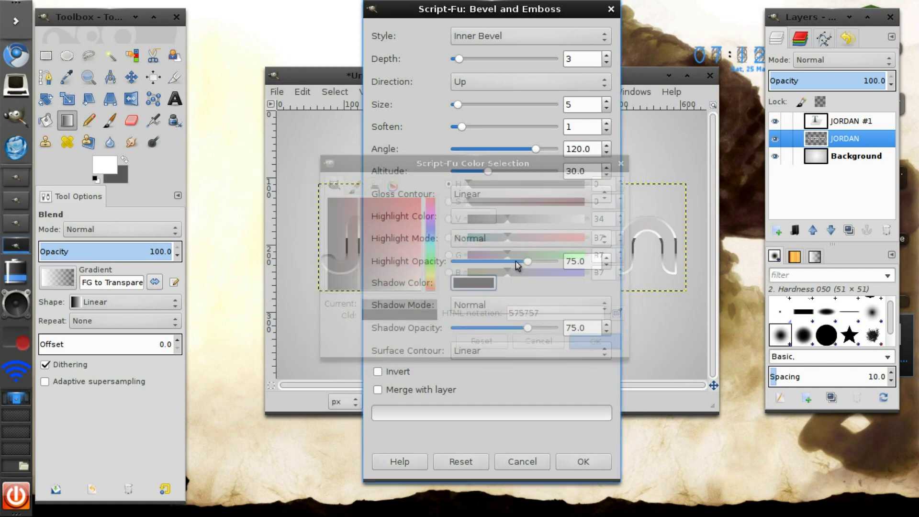
left_click(587, 461)
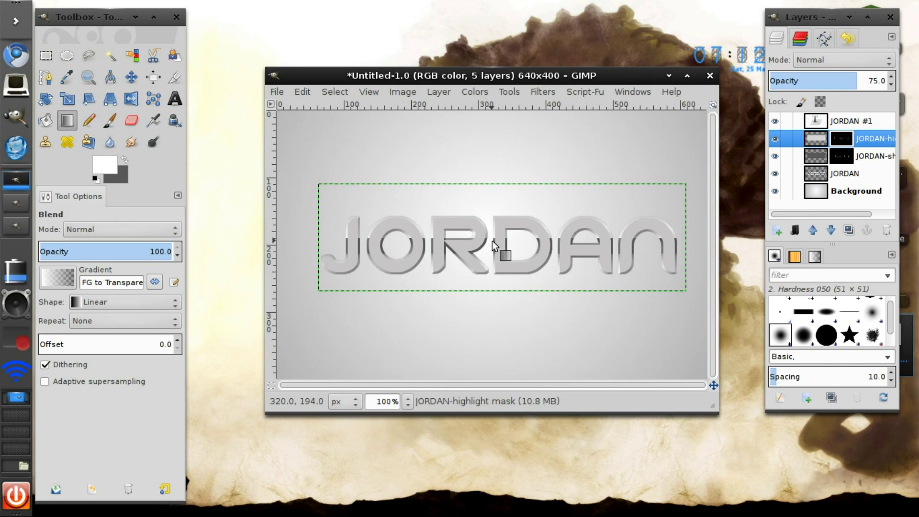
- Duplicate JORDAN #1 into a JORDAN #2 copy, then make JORDAN #1 active again
left_click(872, 116)
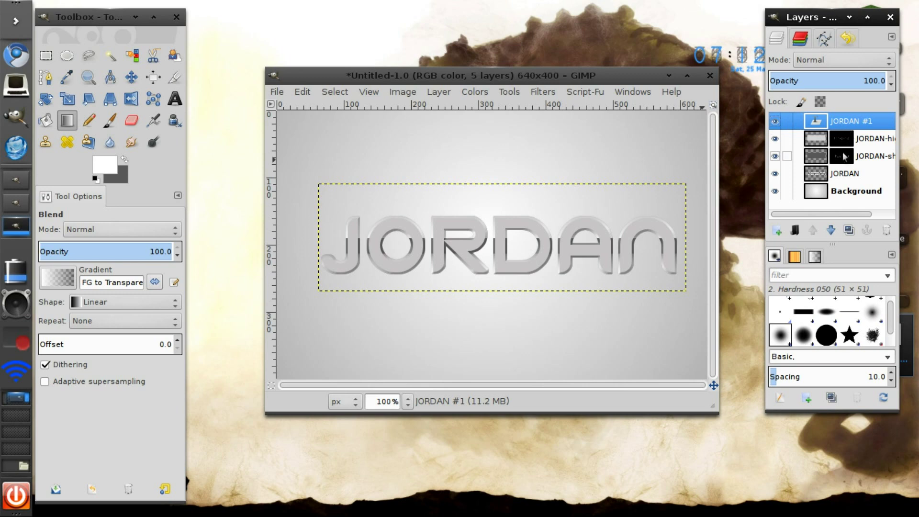
left_click(849, 229)
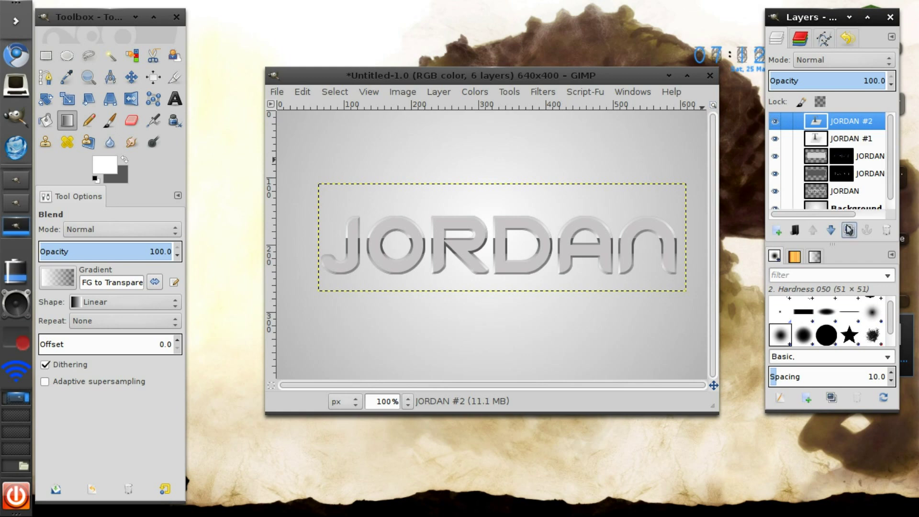
left_click(839, 143)
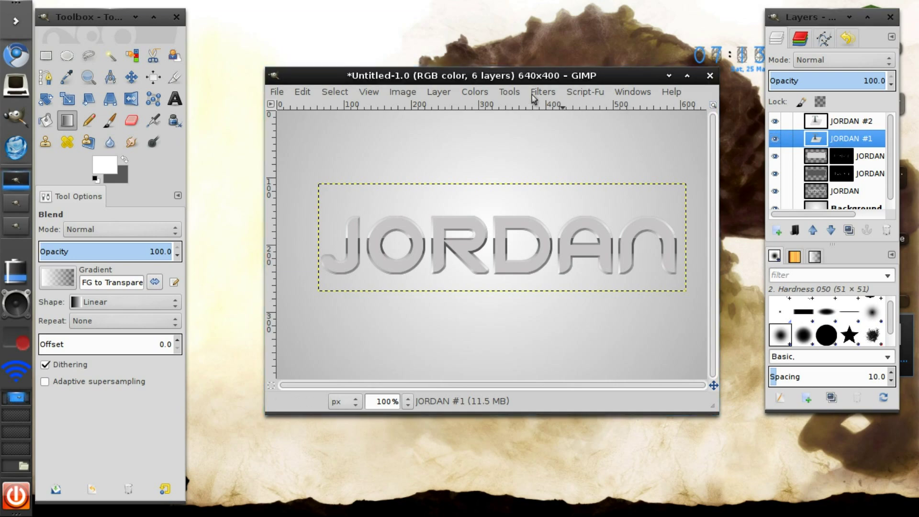
- Bump-map JORDAN #1 using the JORDAN #2 copy as an inverted bump map
left_click(532, 95)
mouse_move(551, 329)
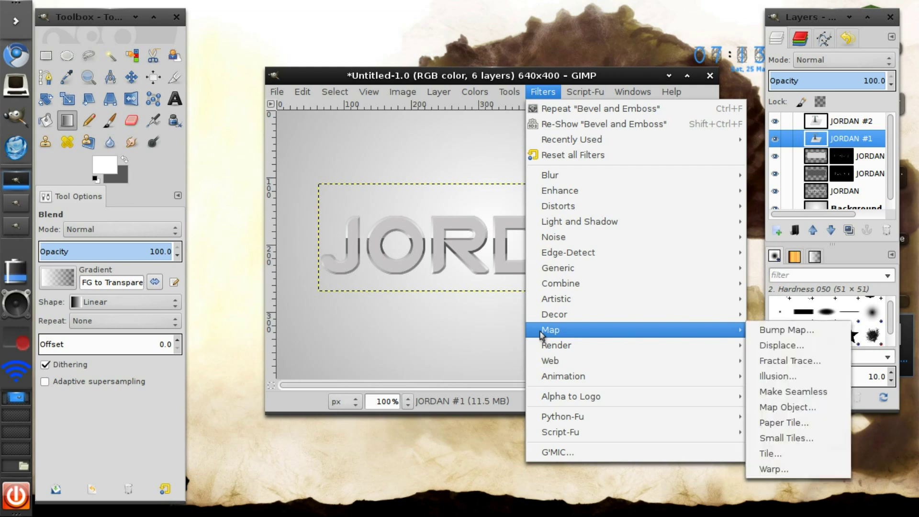
left_click(800, 329)
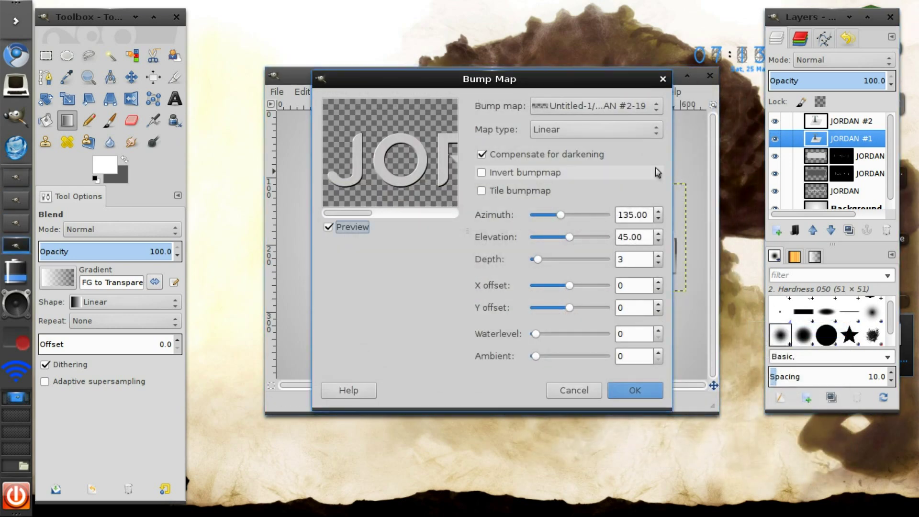
left_click(615, 108)
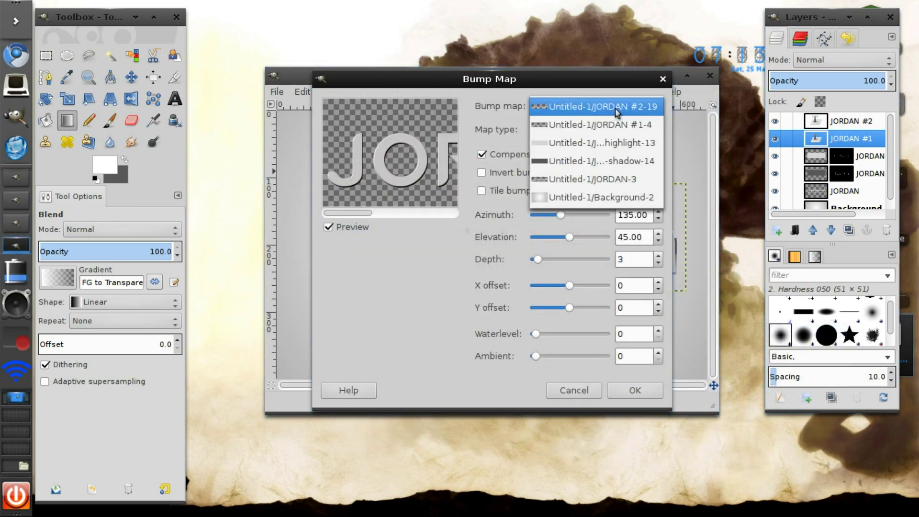
left_click(616, 109)
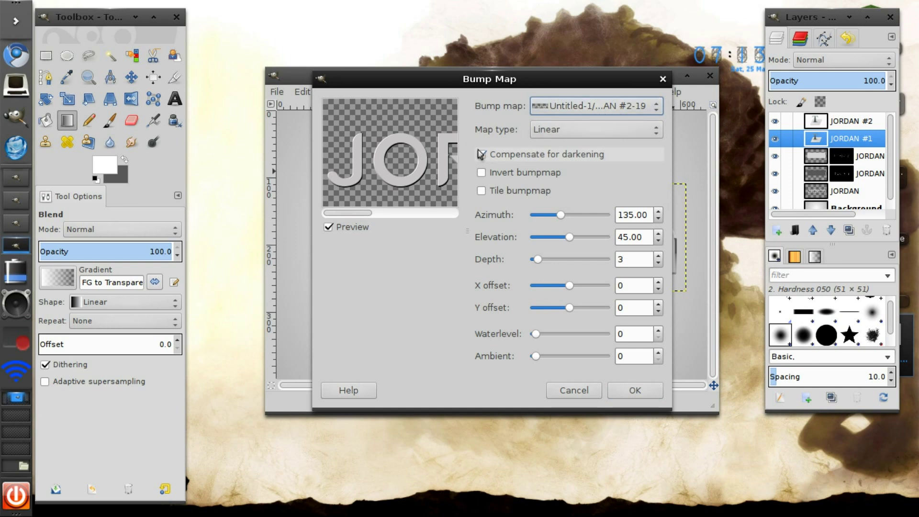
left_click(485, 174)
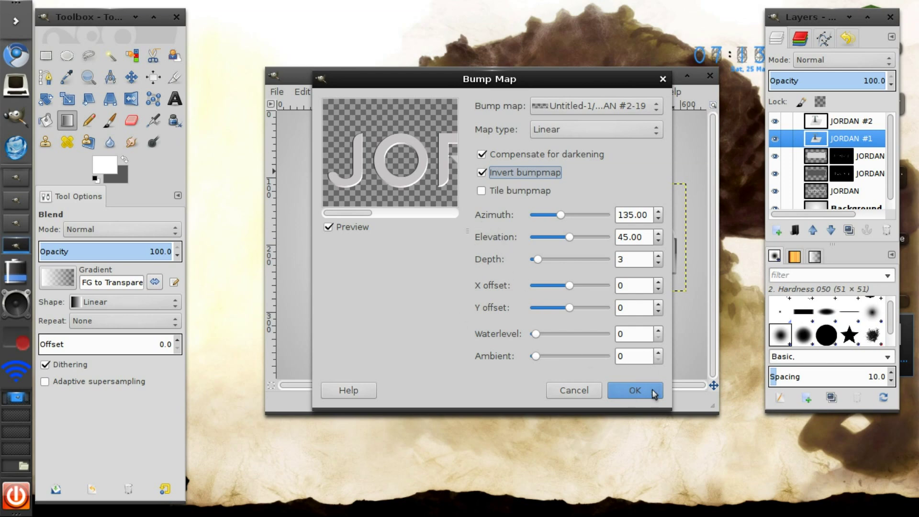
left_click(634, 390)
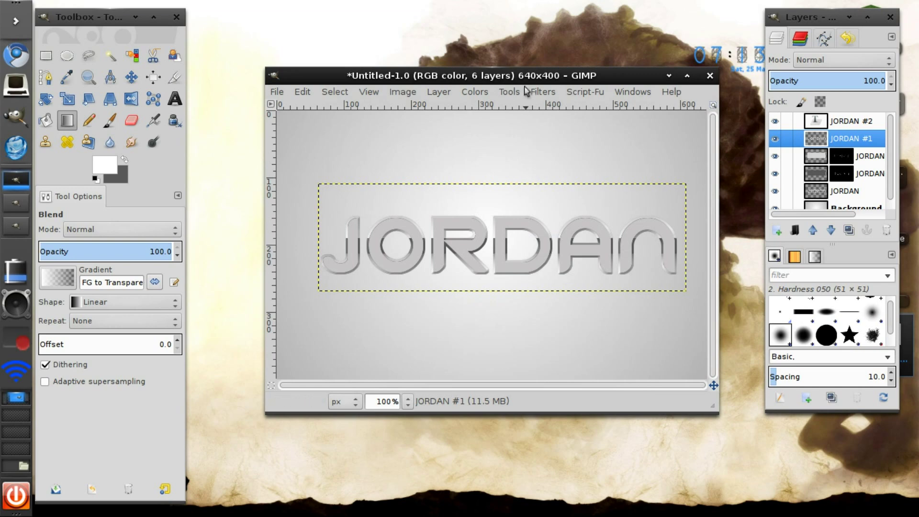
- Reapply the bump map to JORDAN #1 and delete the JORDAN #2 copy layer
left_click(543, 91)
left_click(552, 106)
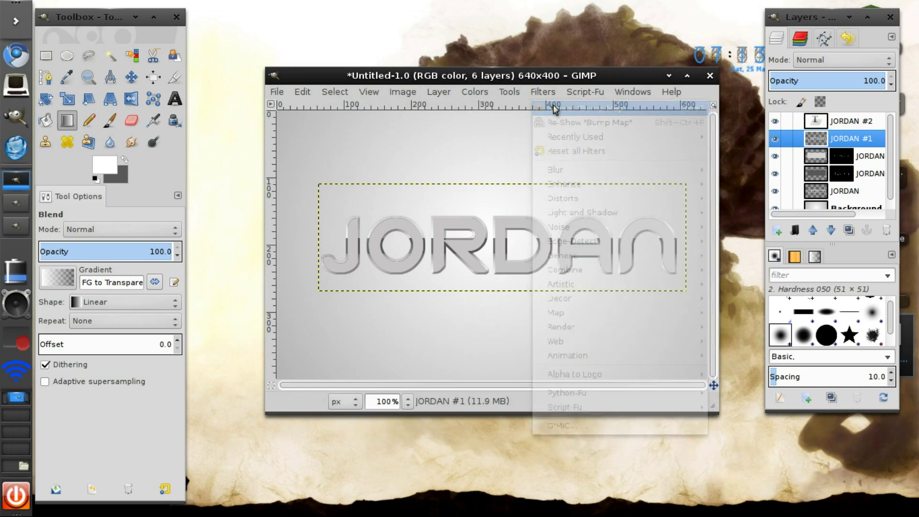
left_click(555, 93)
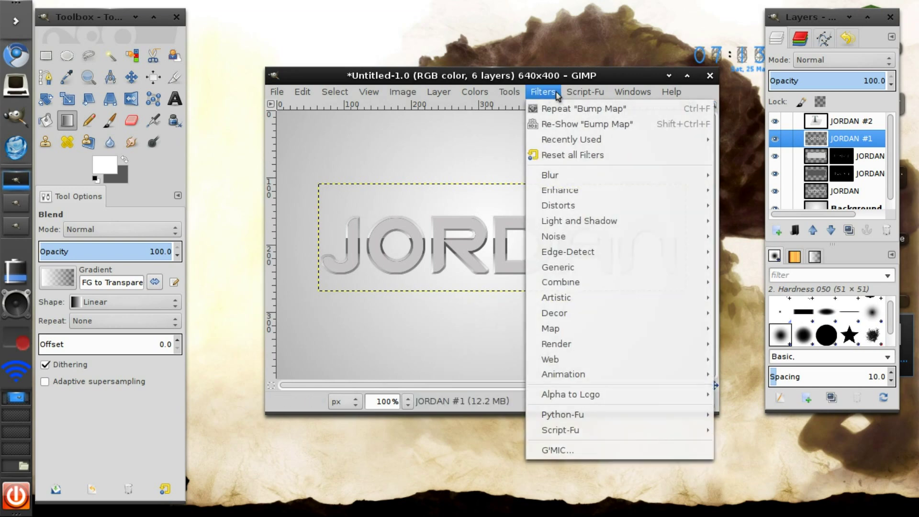
left_click(567, 108)
left_click(842, 122)
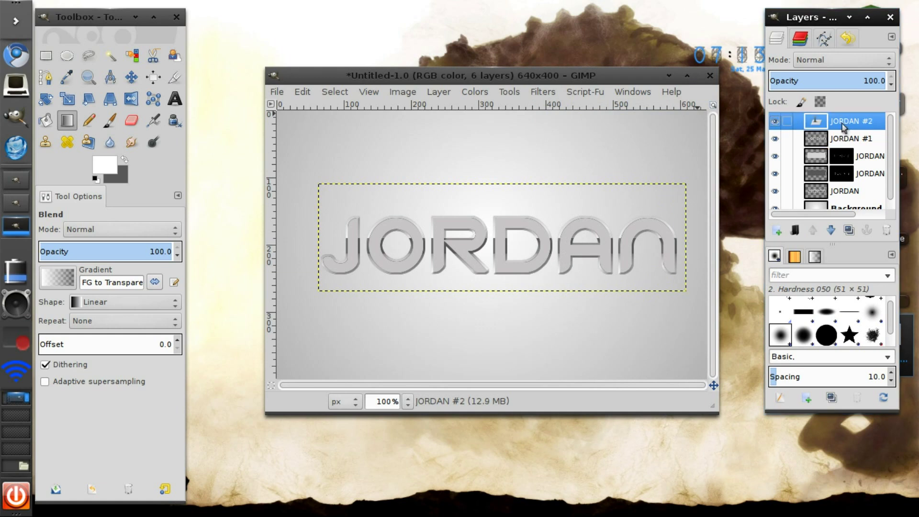
left_click(887, 229)
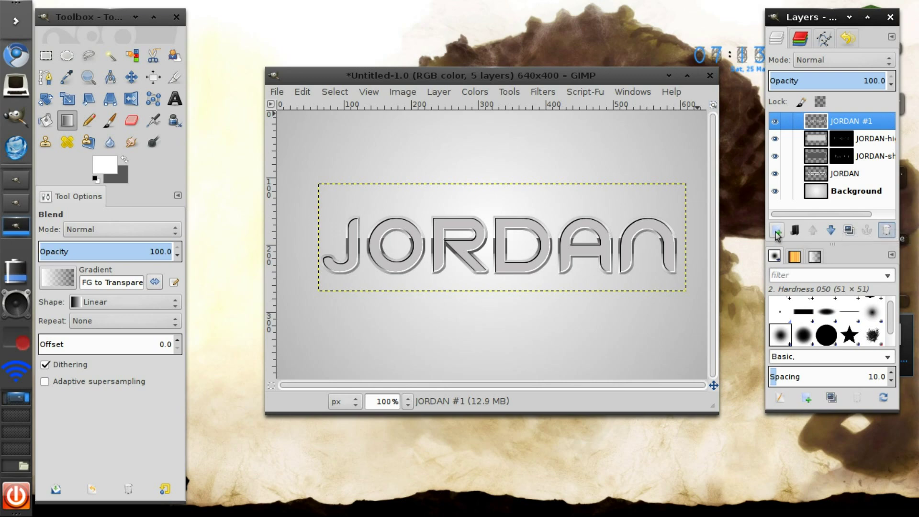
- Add a transparent layer and select a thin horizontal strip just beneath JORDAN in Replace mode
left_click(777, 230)
left_click(534, 359)
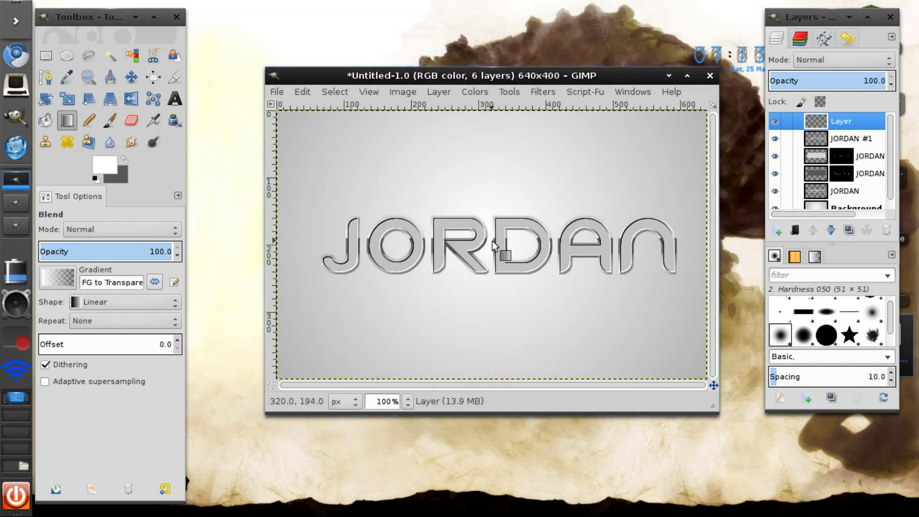
left_click(45, 56)
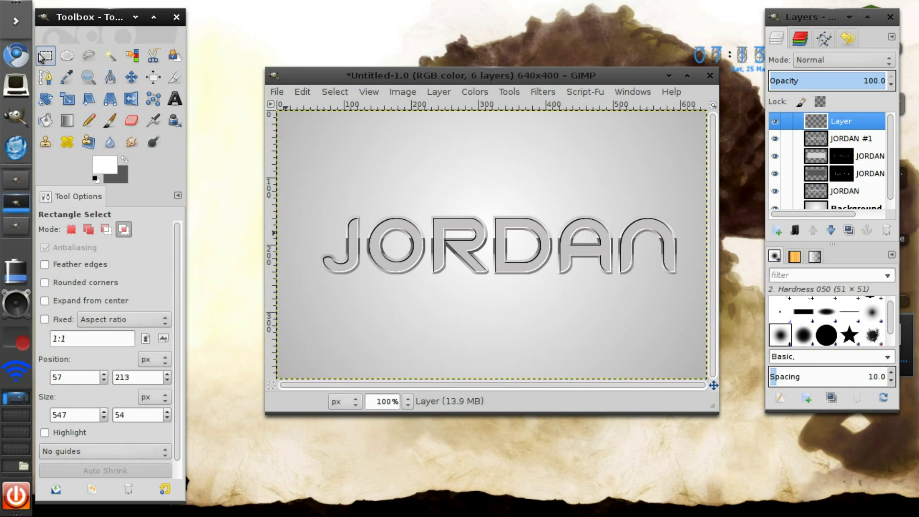
left_click(71, 230)
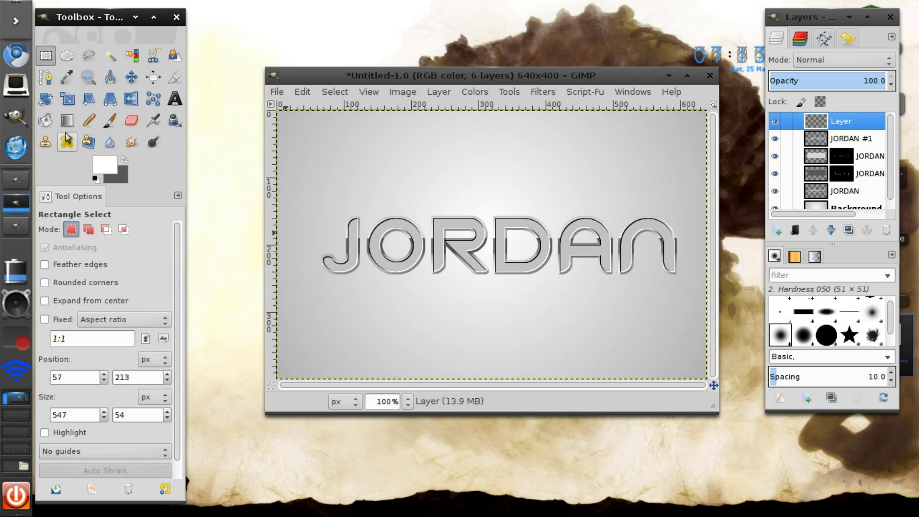
mouse_move(319, 269)
left_mouse_down()
mouse_move(684, 323)
mouse_move(690, 298)
left_mouse_up()
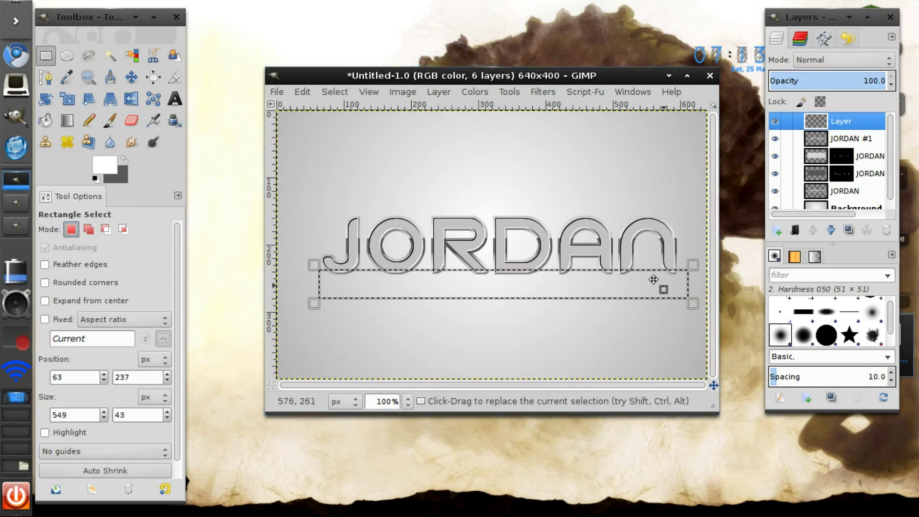
left_click_drag(603, 259, 605, 264)
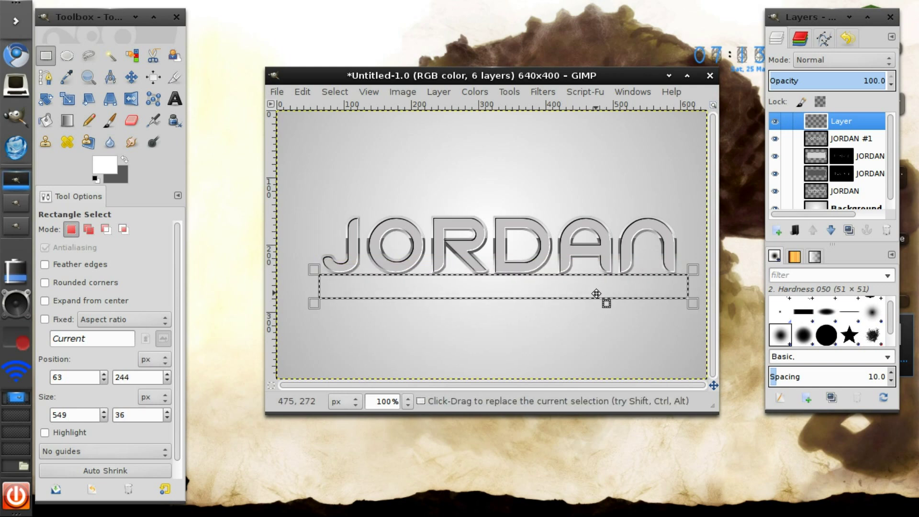
left_click_drag(601, 304, 594, 283)
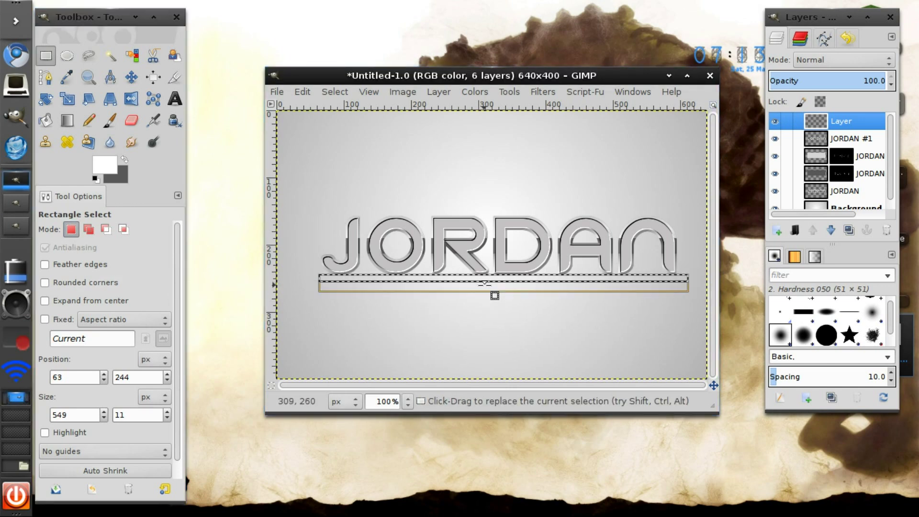
left_click_drag(492, 296, 487, 286)
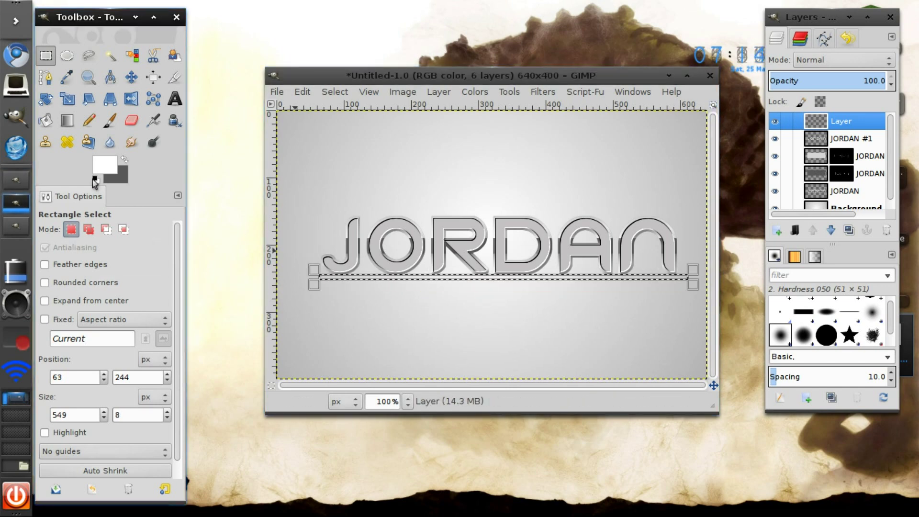
- Set the Blend tool to the FG to BG (RGB) gradient with a light grey c9c9c9 background
left_click(66, 121)
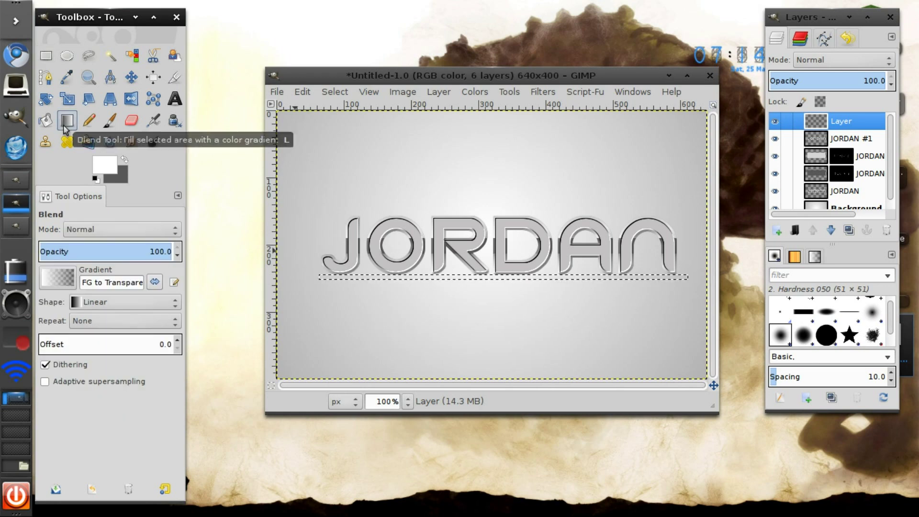
left_click(58, 277)
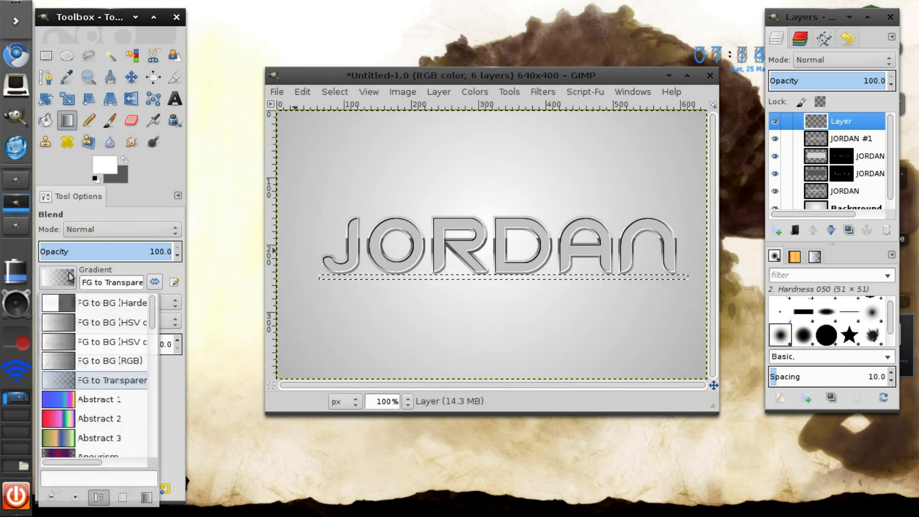
left_click(94, 357)
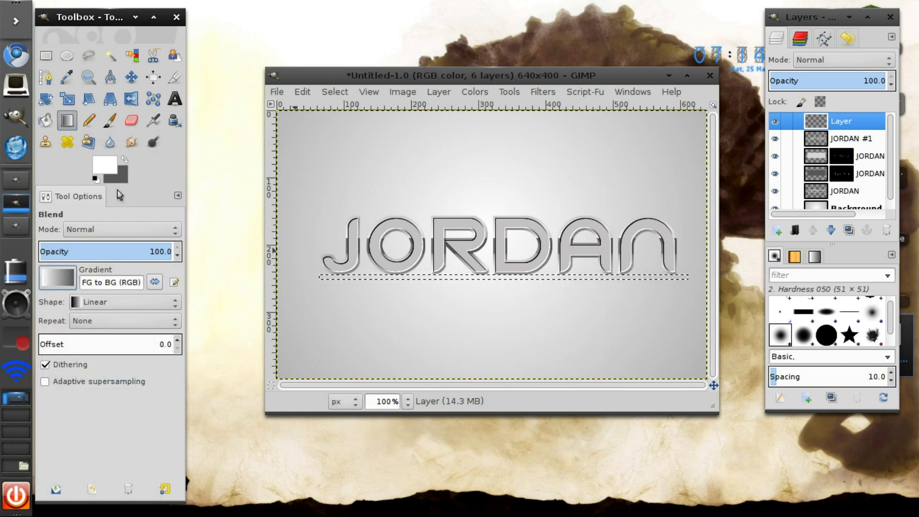
left_click(123, 176)
left_click_drag(194, 232, 190, 242)
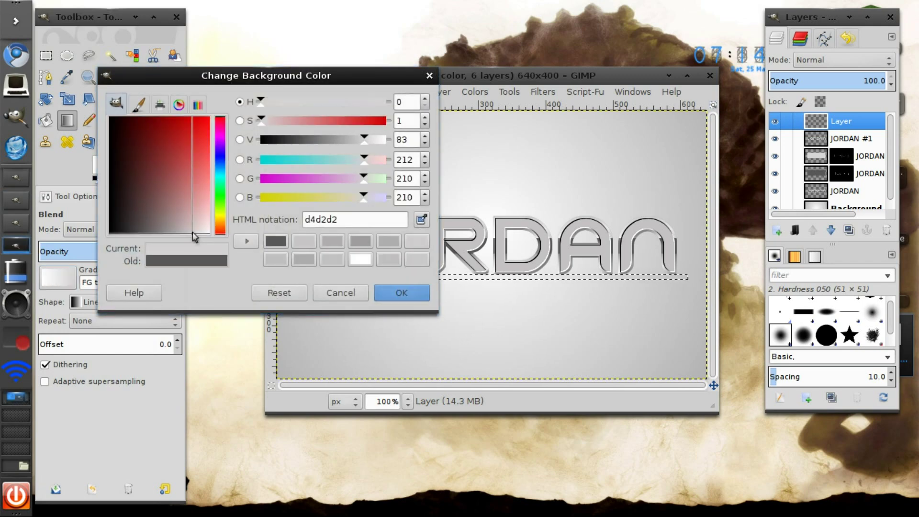
left_click(401, 292)
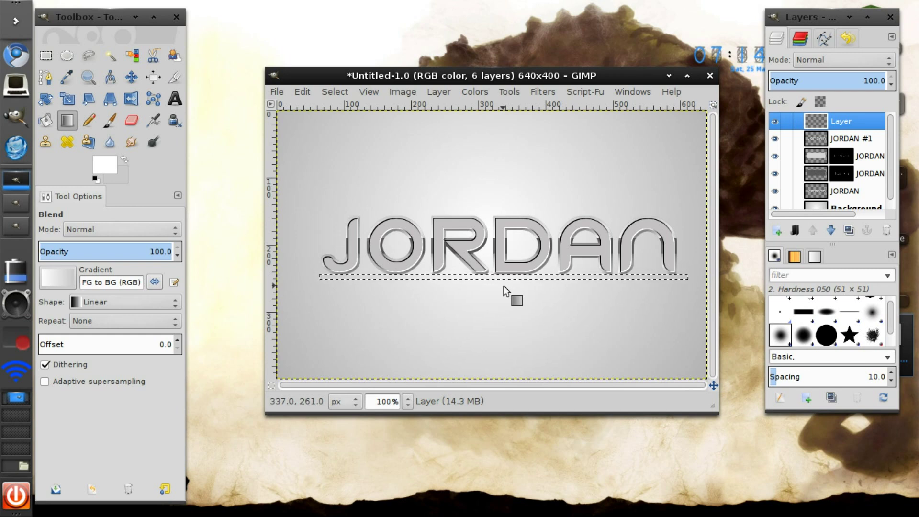
- Fill the strip with a vertical gradient, then remove the selection
left_click_drag(503, 286, 503, 253)
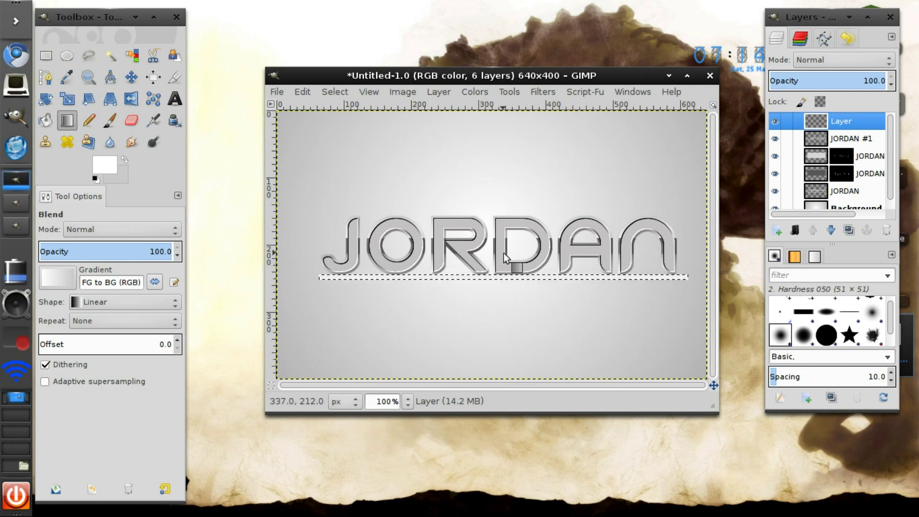
left_click_drag(506, 287, 511, 258)
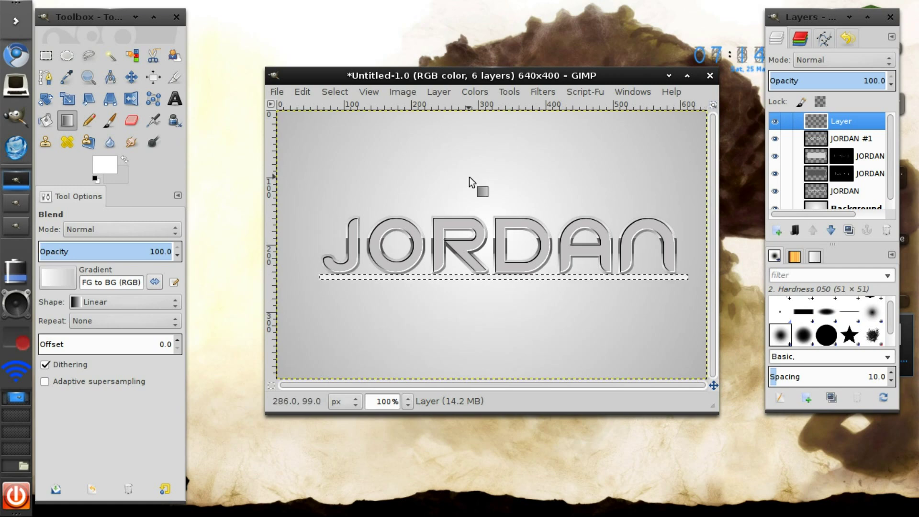
left_click(333, 92)
left_click(333, 120)
- Add a Drop Shadow to the underline with offsets 0, blur 20 and resizing disabled
left_click(554, 93)
mouse_move(579, 221)
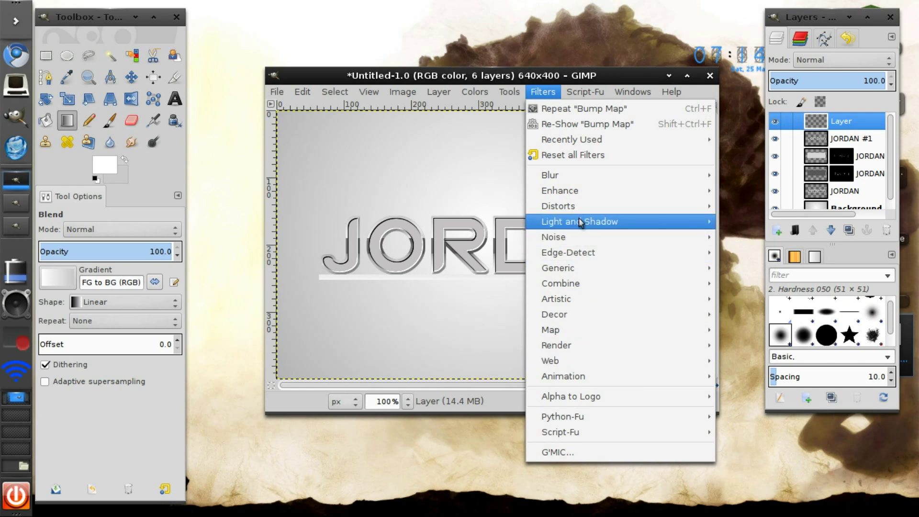
left_click(758, 304)
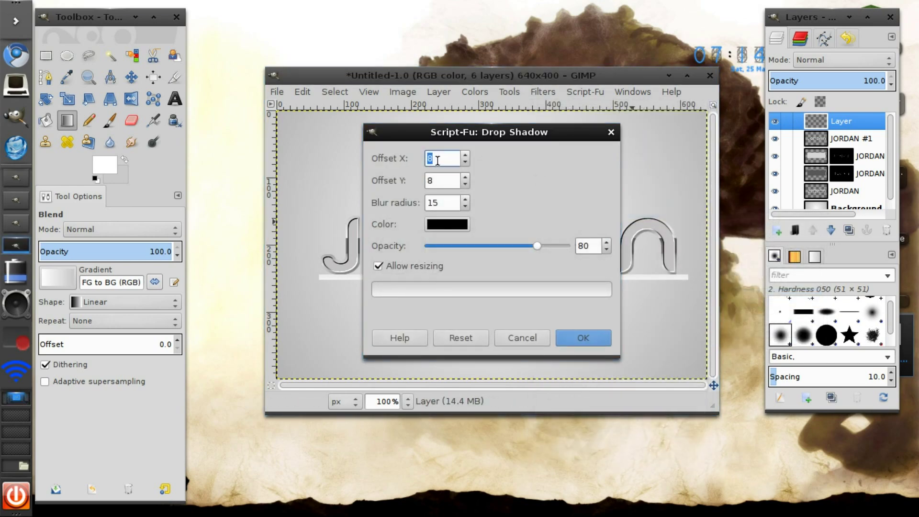
type("0")
key("Tab")
left_click(438, 185)
type("0")
key("Tab")
type("20")
left_click(392, 266)
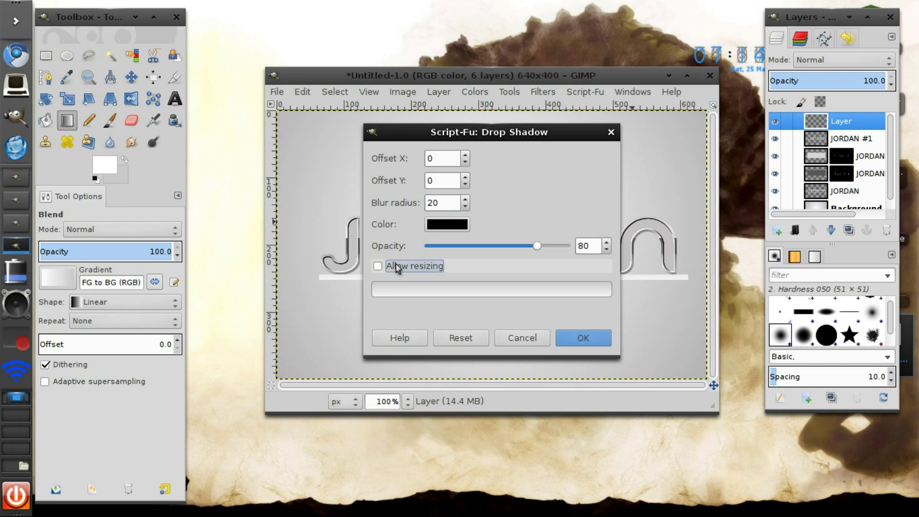
left_click(591, 340)
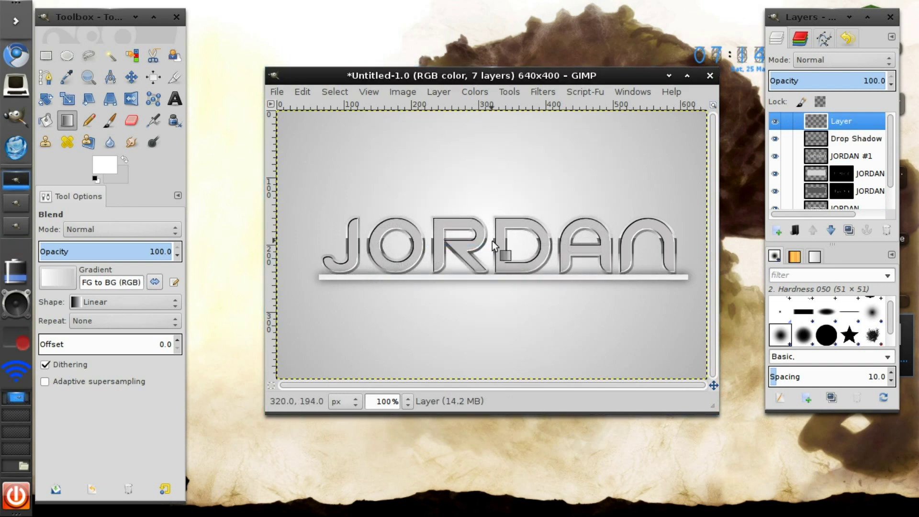